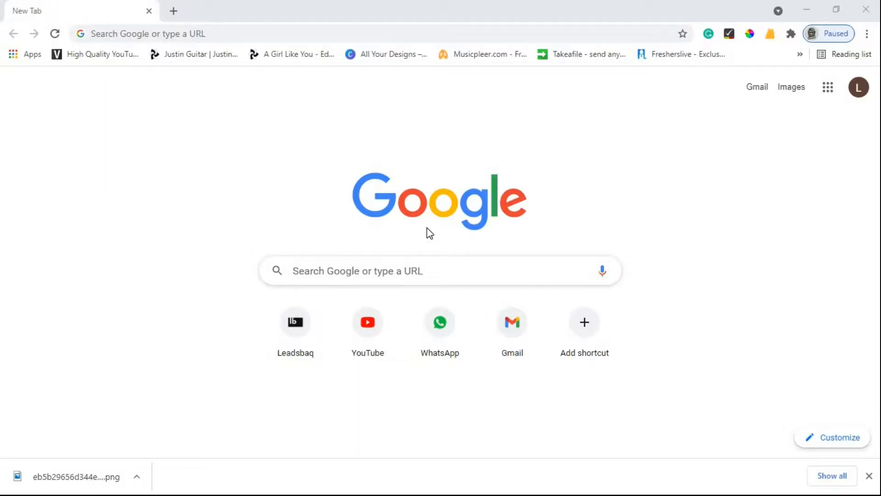
# Search Google for freelogodesign and open the freelogodesign.org logo maker site
pyautogui.click(241, 34)
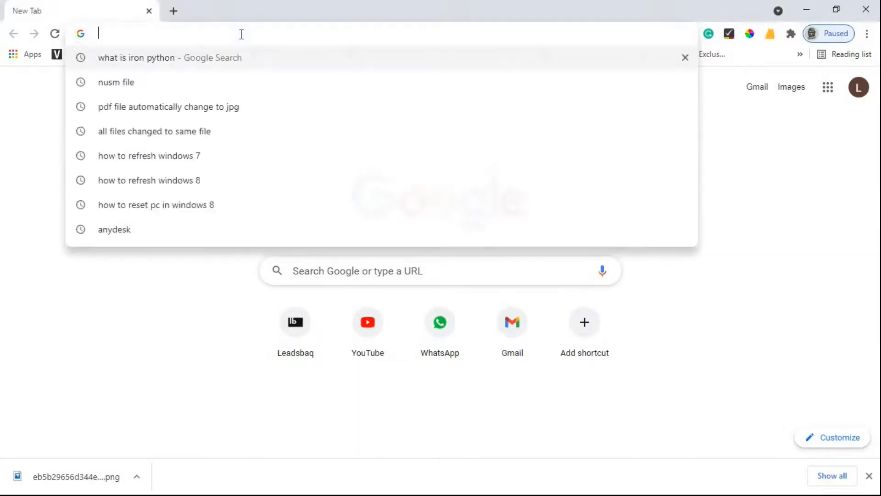
pyautogui.write('freelogodes')
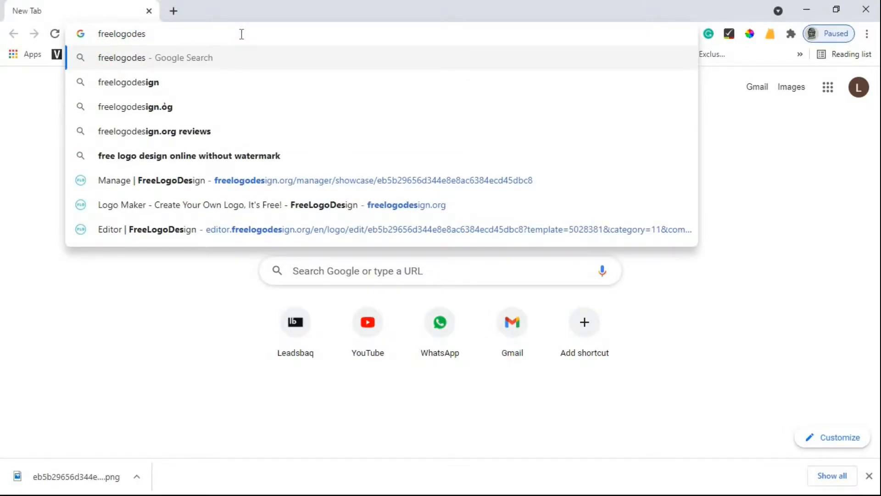
pyautogui.press('Down')
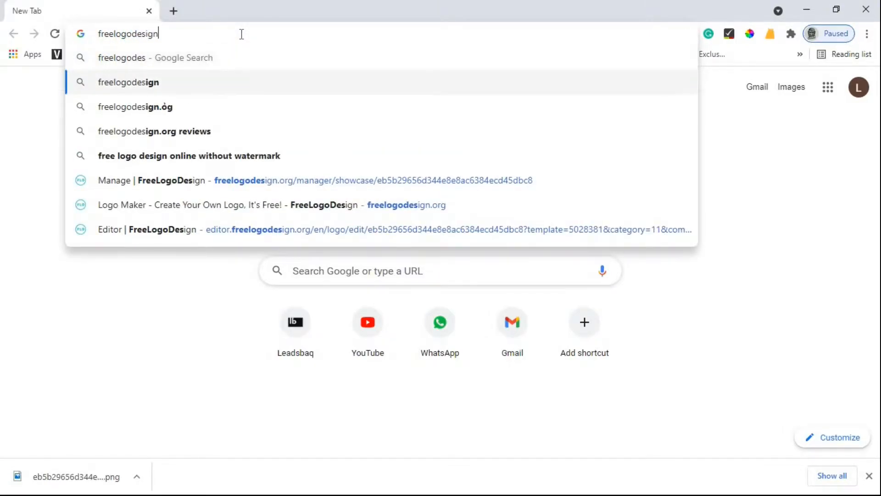
pyautogui.press('Return')
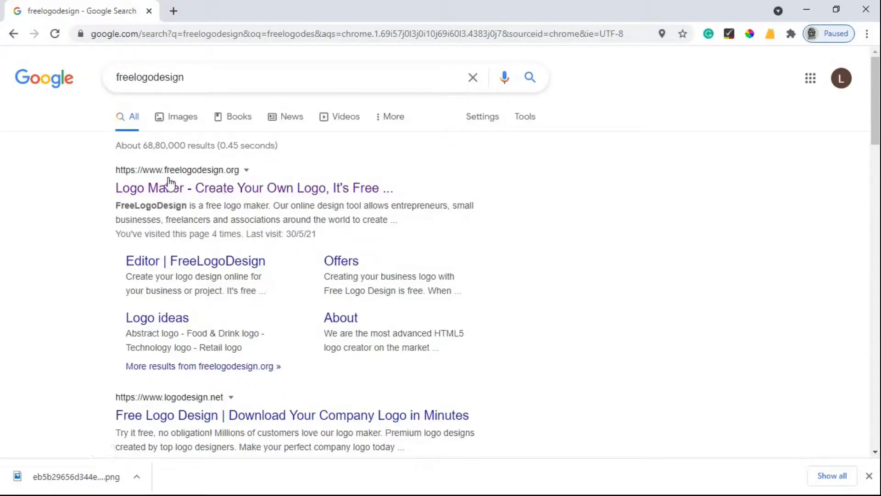
pyautogui.click(225, 196)
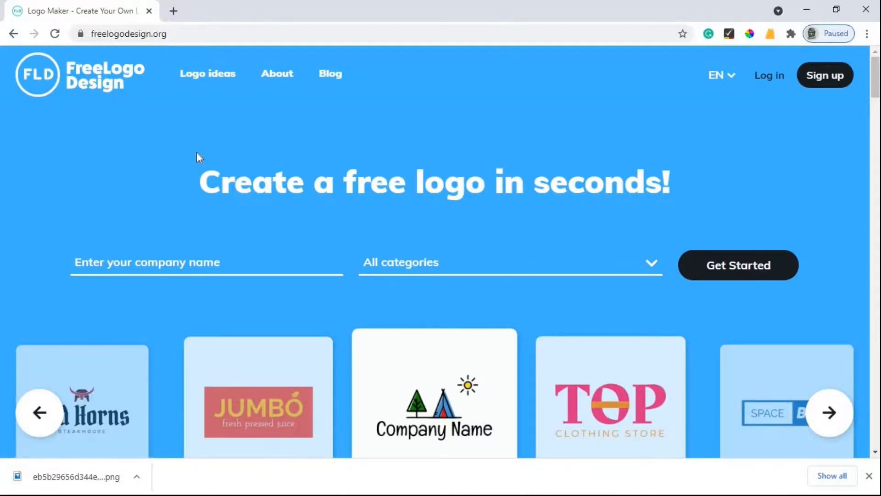
# Start a new logo with the company name DigiSpace in the Computer category
pyautogui.scroll(-1, 137, 183)
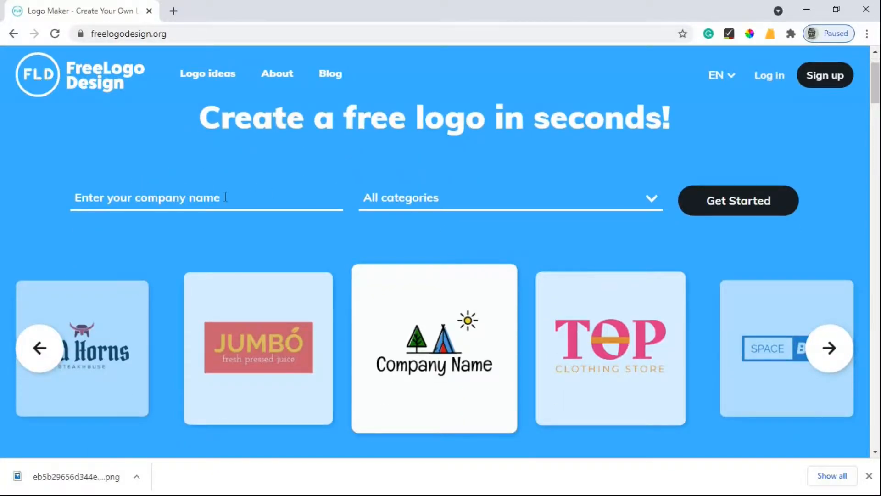
pyautogui.scroll(1, 171, 259)
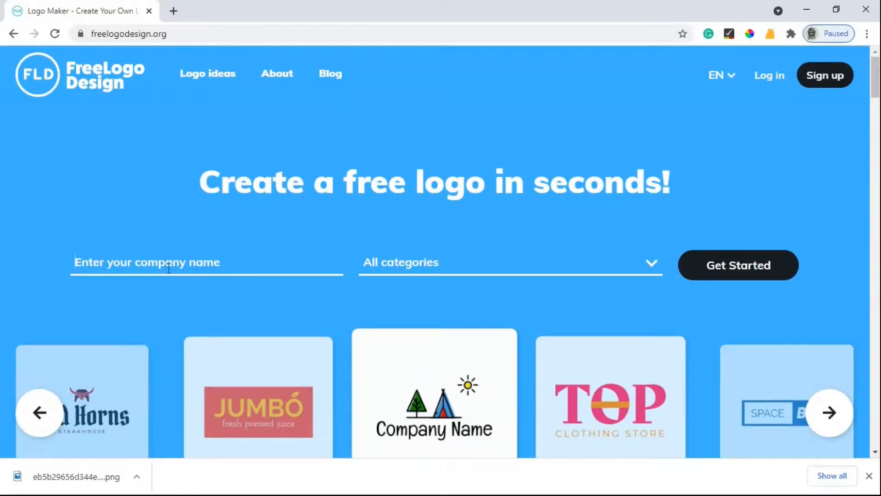
pyautogui.click(169, 268)
pyautogui.write('DigiSpace')
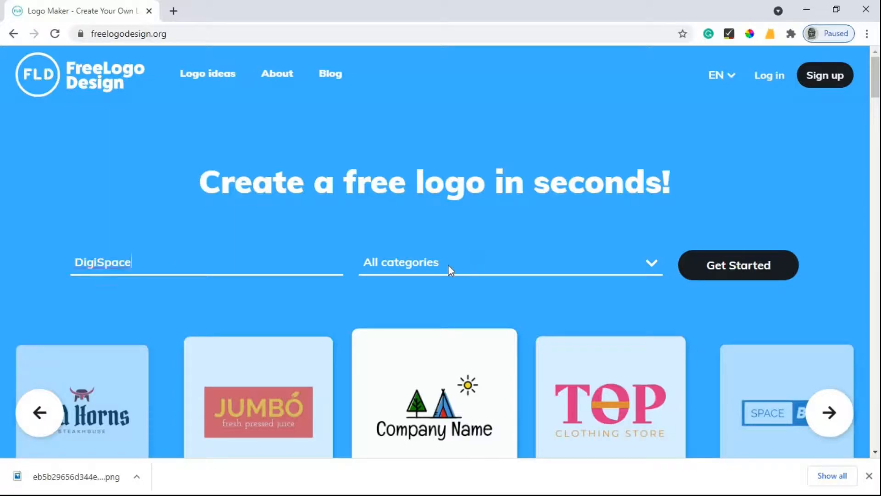
pyautogui.click(448, 267)
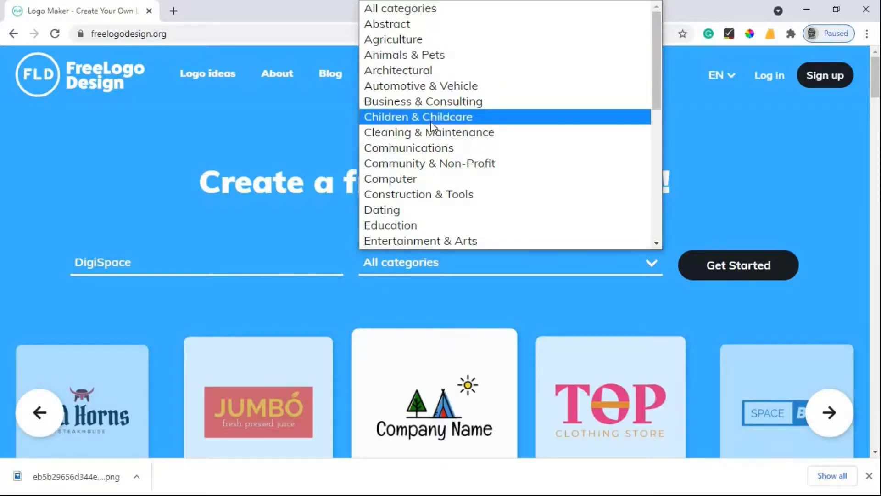
pyautogui.click(400, 180)
pyautogui.click(714, 268)
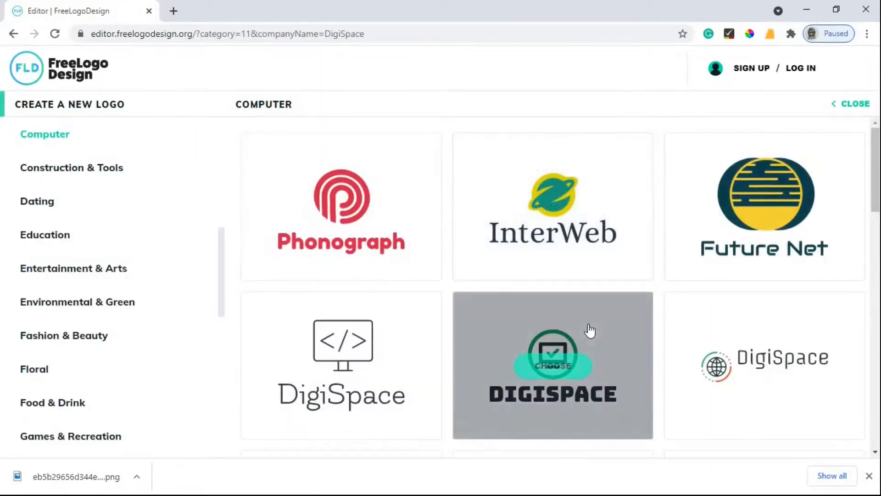
# Choose the Computer template with the teal striped geometric icon above the DigiSpace name
pyautogui.scroll(-2, 588, 326)
pyautogui.scroll(-2, 588, 323)
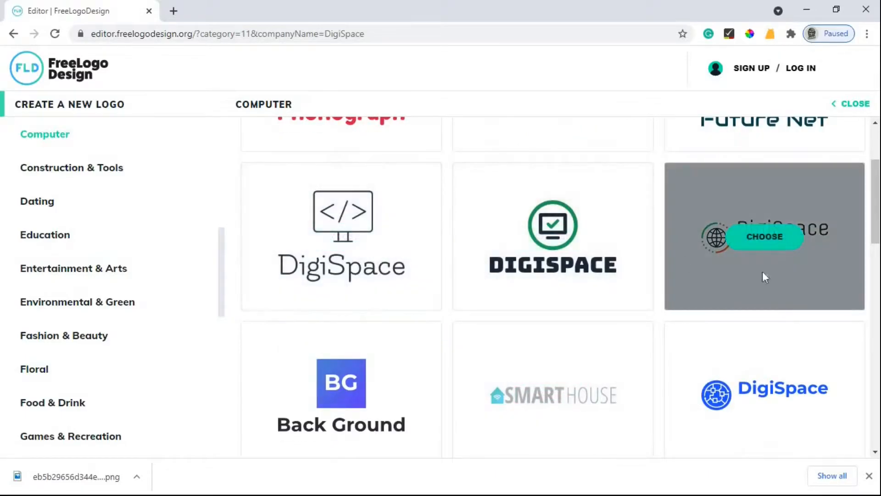
pyautogui.scroll(-3, 371, 253)
pyautogui.scroll(-3, 772, 263)
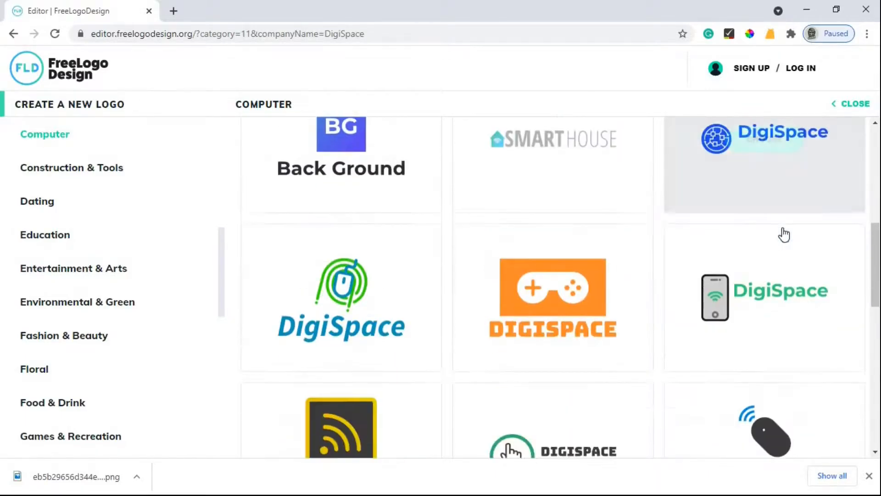
pyautogui.scroll(-2, 770, 237)
pyautogui.scroll(-3, 670, 275)
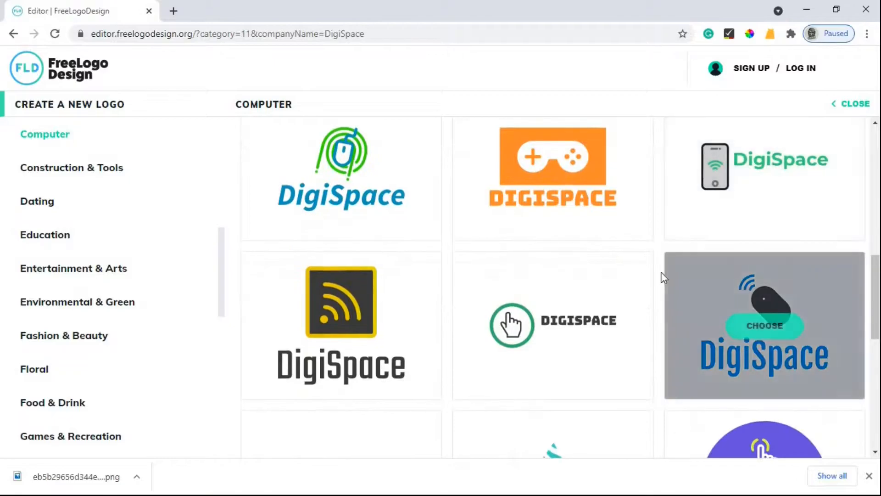
pyautogui.scroll(-3, 466, 212)
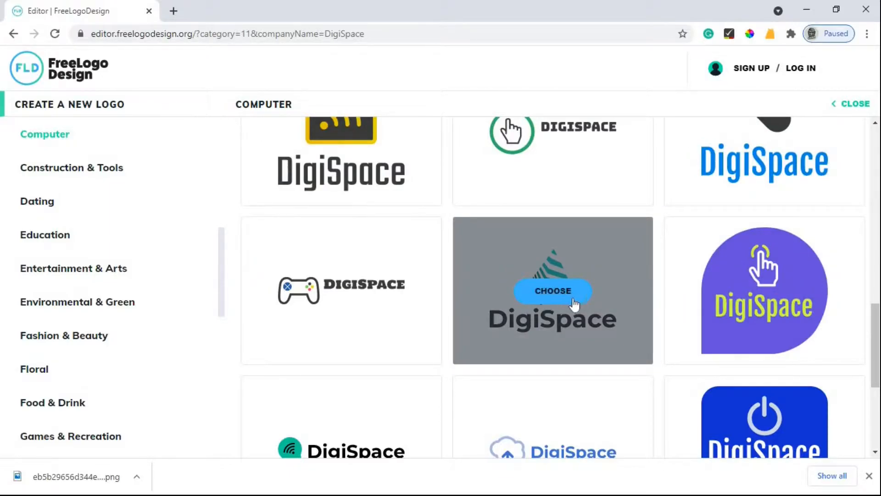
pyautogui.click(553, 296)
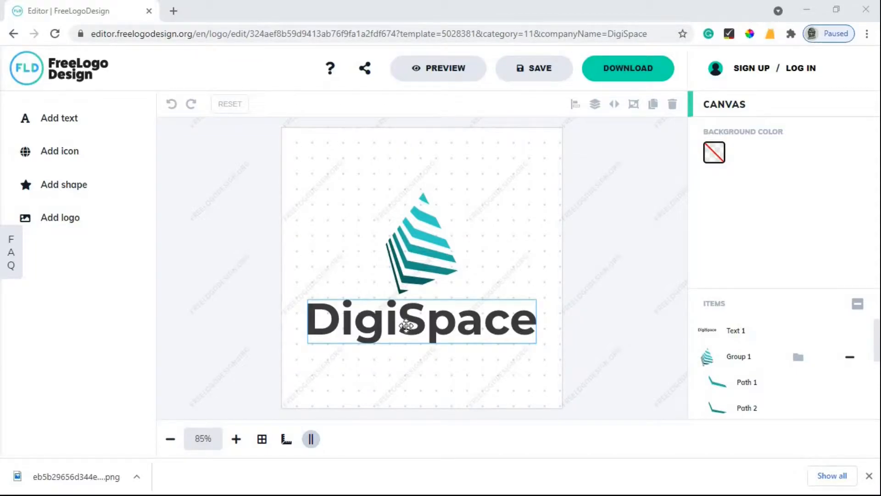
# Change the DigiSpace text color to dark navy, hex 21223F
pyautogui.click(406, 325)
pyautogui.scroll(-1, 720, 225)
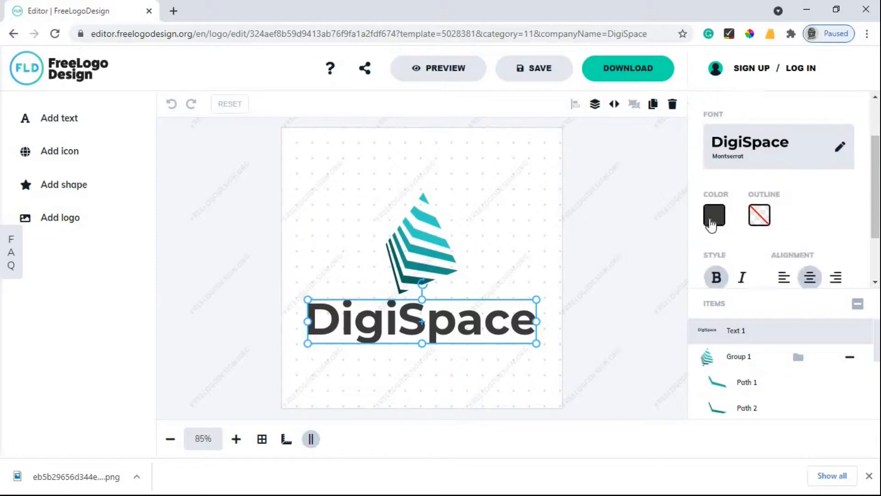
pyautogui.click(714, 215)
pyautogui.click(622, 316)
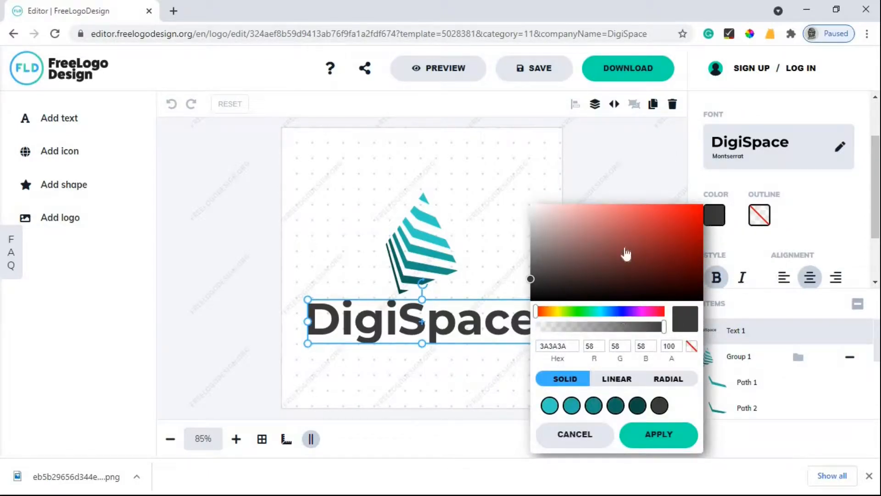
pyautogui.click(617, 271)
pyautogui.click(597, 261)
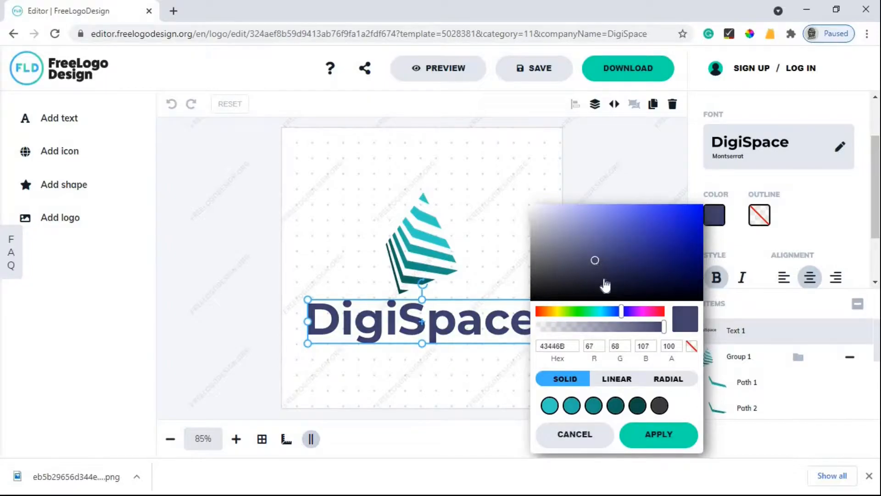
pyautogui.moveTo(606, 285); pyautogui.dragTo(613, 276)
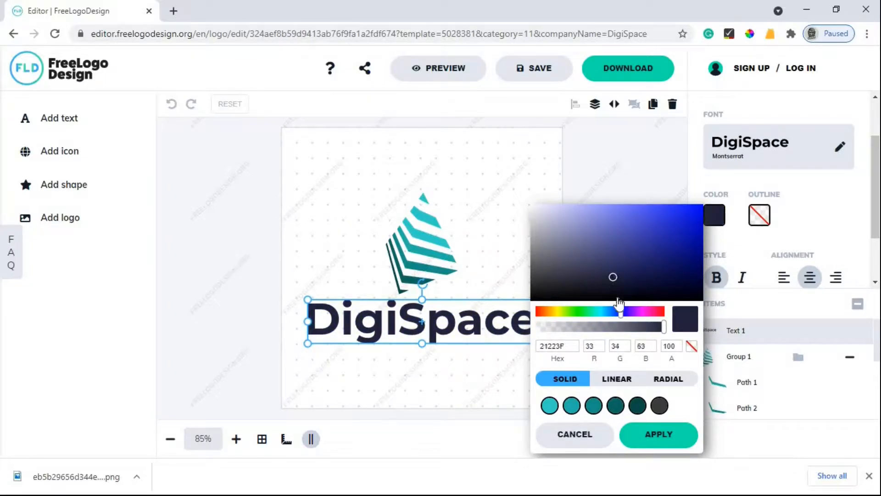
pyautogui.click(724, 242)
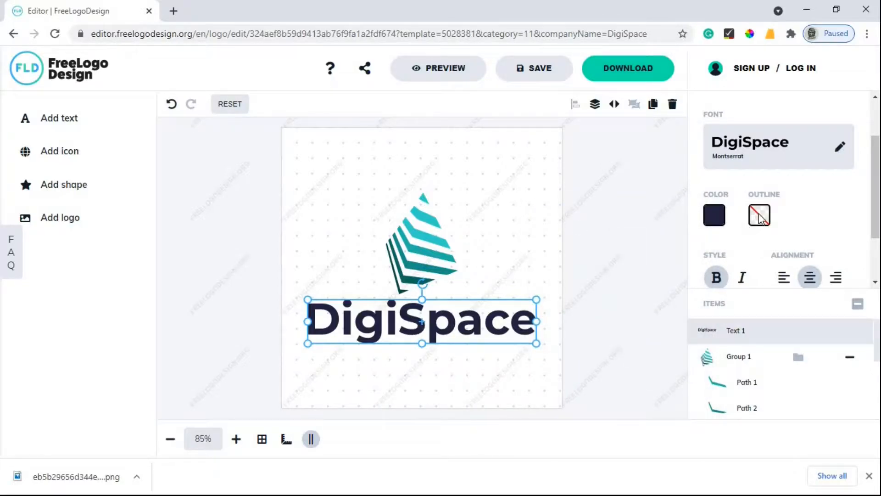
pyautogui.click(761, 220)
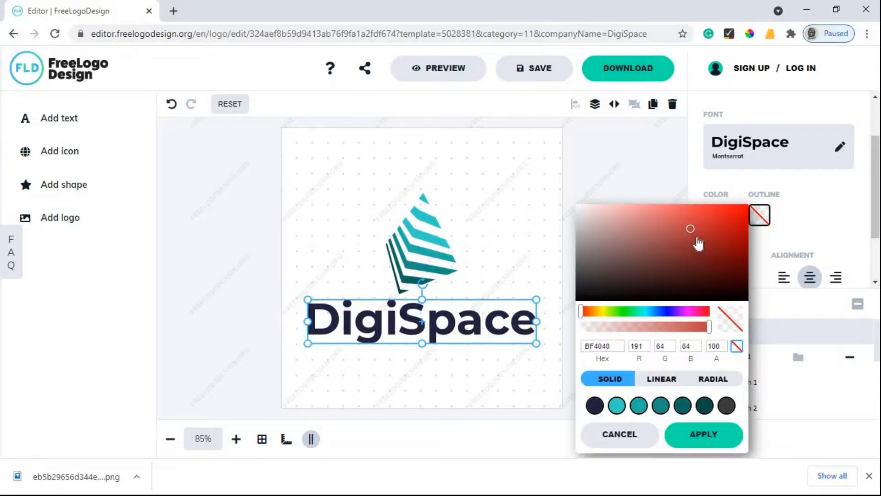
pyautogui.moveTo(671, 265)
pyautogui.mouseDown()
pyautogui.moveTo(614, 204)
pyautogui.moveTo(665, 257)
pyautogui.moveTo(659, 253)
pyautogui.mouseUp()
pyautogui.click(736, 347)
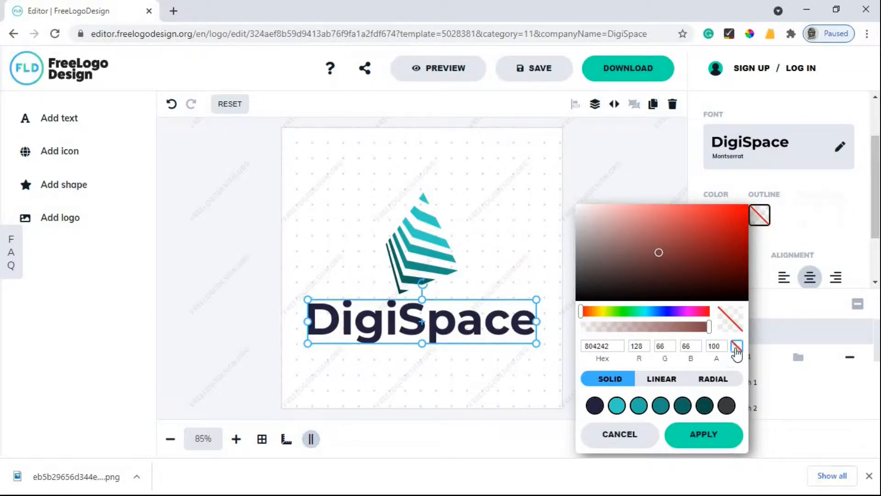
pyautogui.click(760, 215)
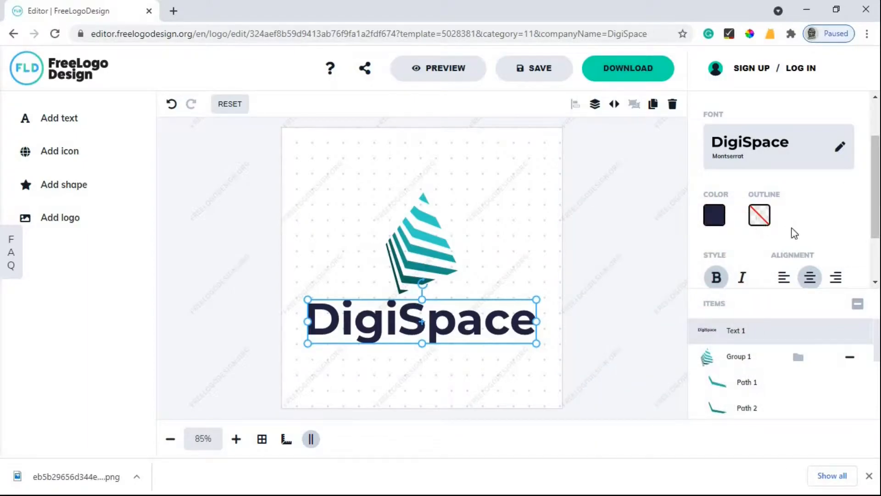
pyautogui.click(484, 294)
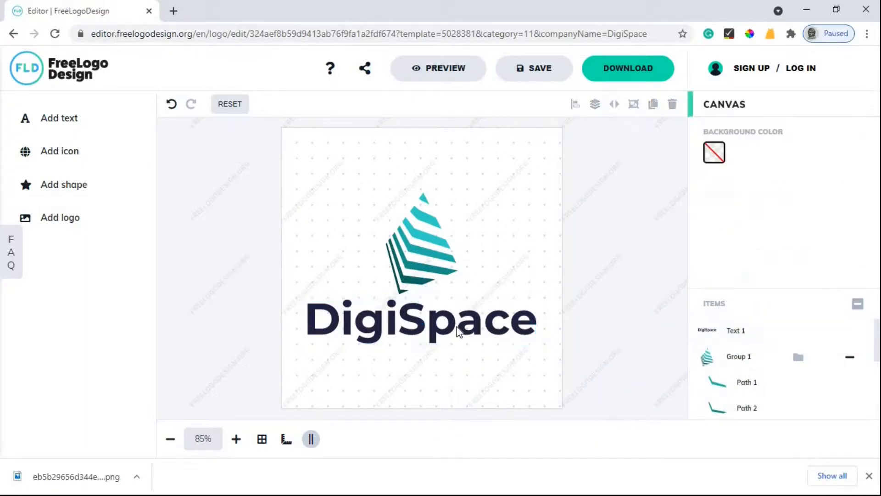
# Change the DigiSpace text's font to Audiowide from the Futuristic font style
pyautogui.click(443, 335)
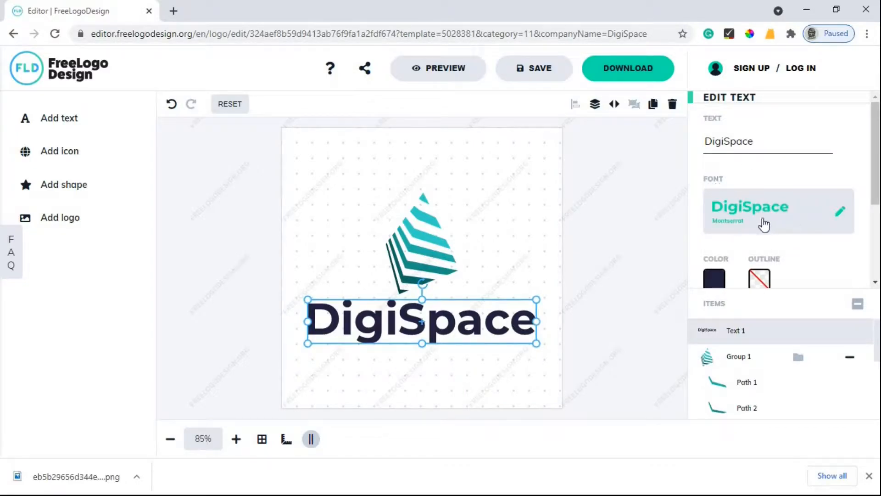
pyautogui.click(833, 217)
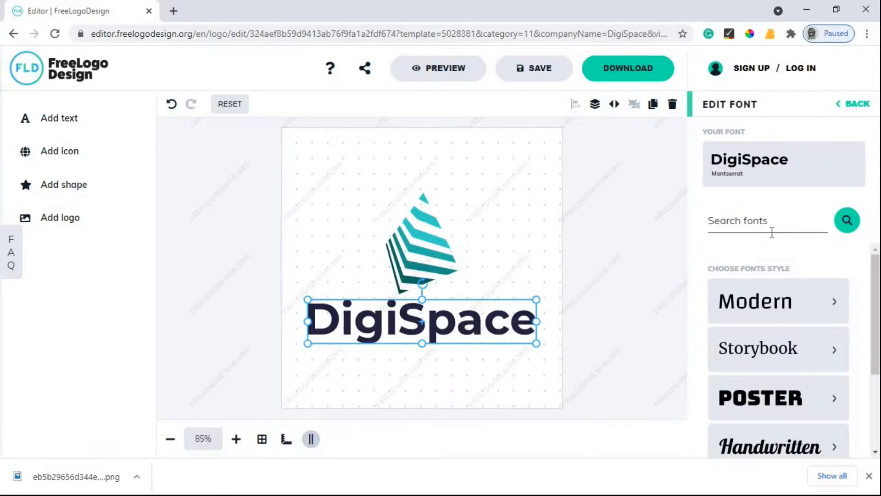
pyautogui.scroll(-3, 772, 337)
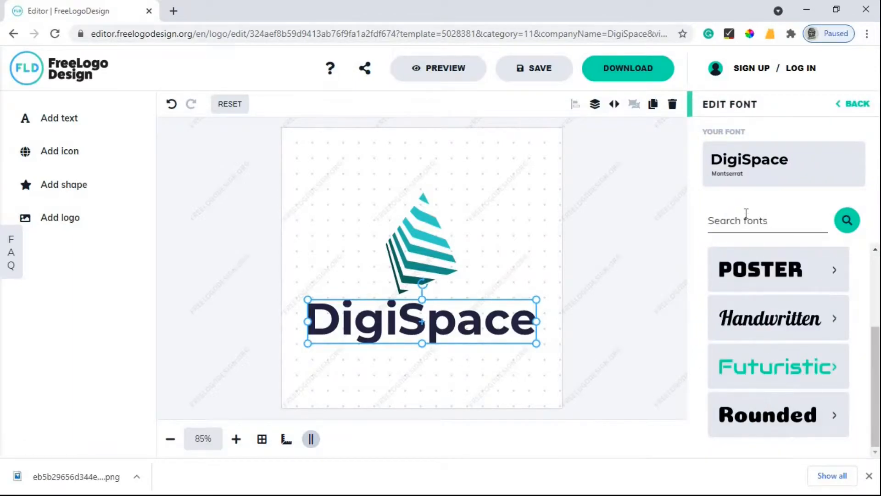
pyautogui.click(738, 225)
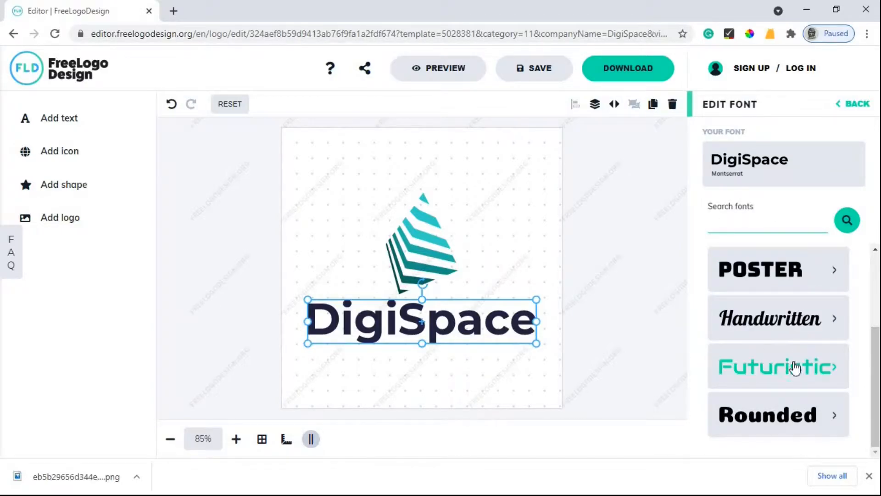
pyautogui.click(795, 367)
pyautogui.click(779, 299)
pyautogui.click(793, 408)
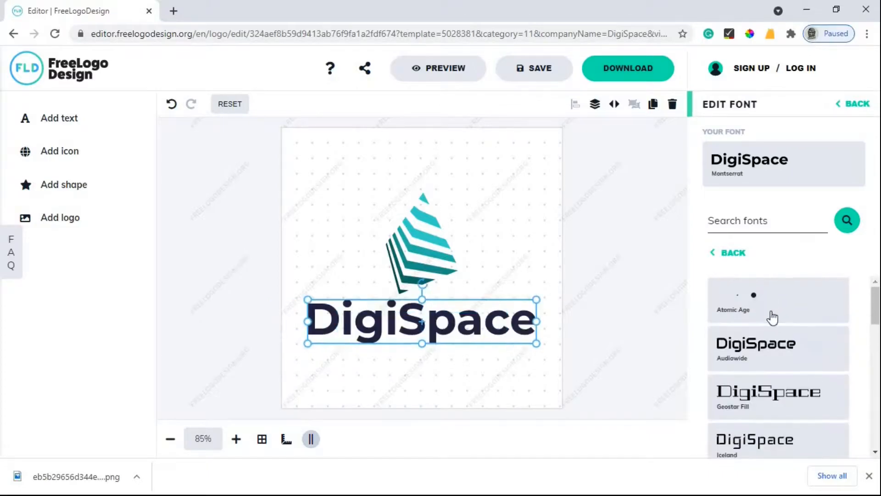
pyautogui.click(769, 349)
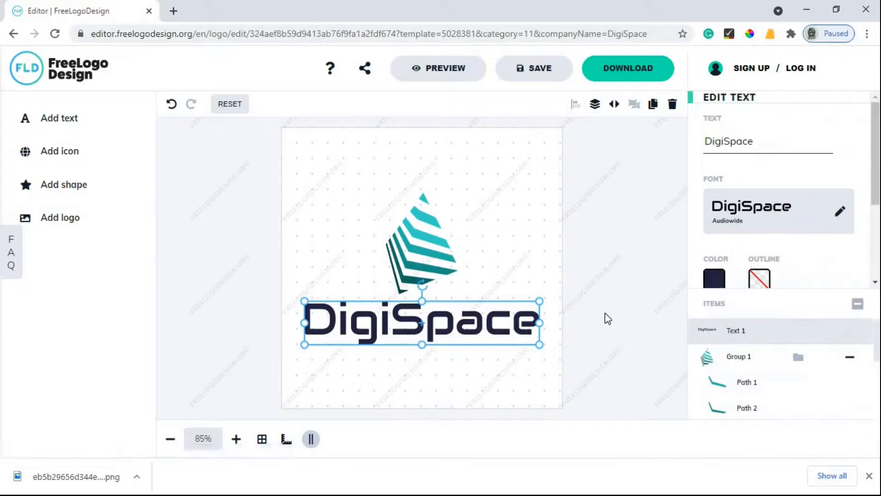
pyautogui.click(592, 329)
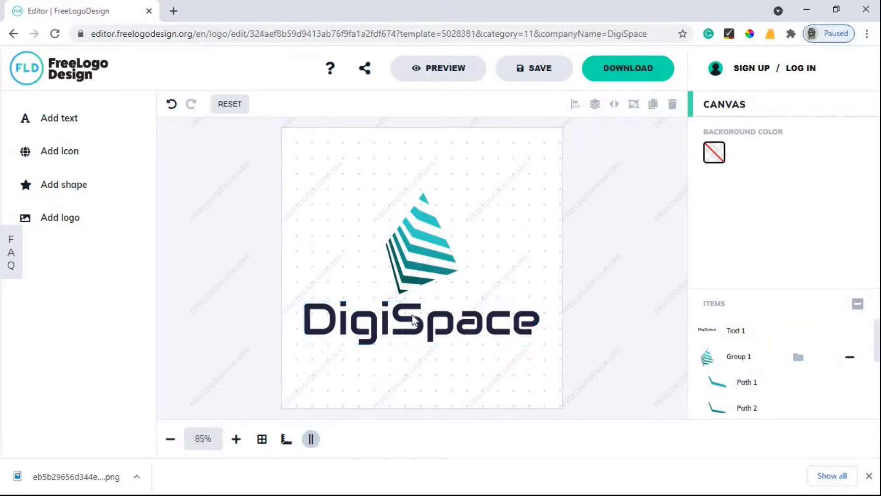
# Recolor the DigiSpace icon group with a solid dark red fill, hex 8F2F2F
pyautogui.click(412, 237)
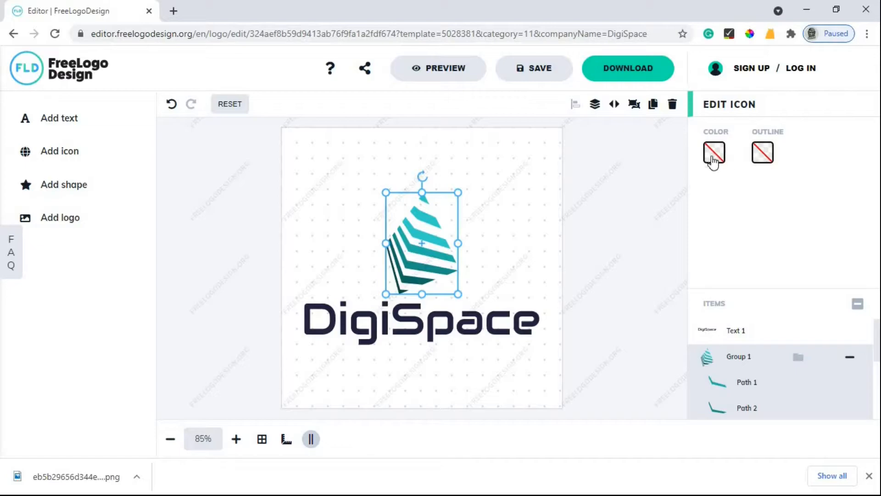
pyautogui.click(711, 157)
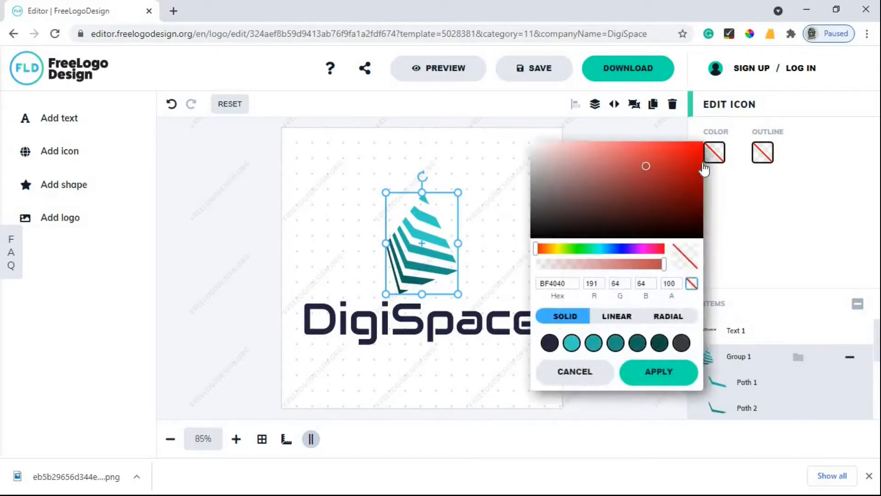
pyautogui.click(585, 156)
pyautogui.click(624, 184)
pyautogui.click(646, 184)
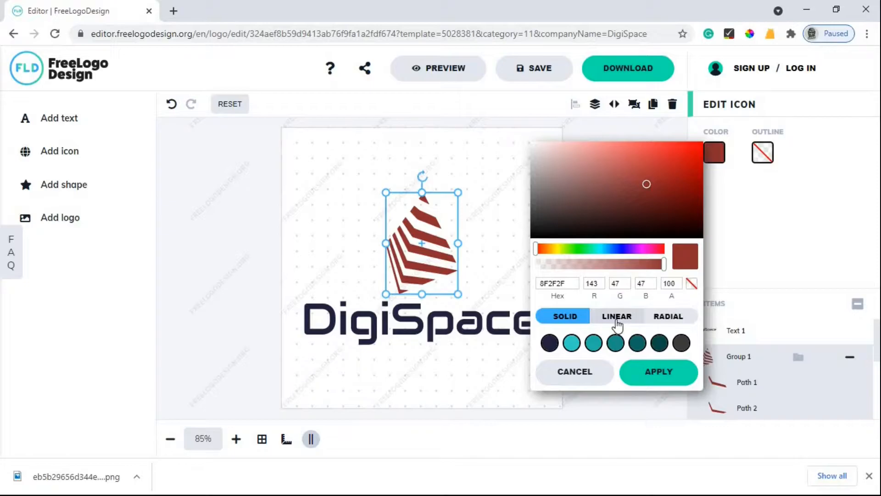
# Give the icon a linear gradient fill from grayish blue, hex 7D8EB1, to black at an angle of 0°
pyautogui.click(630, 327)
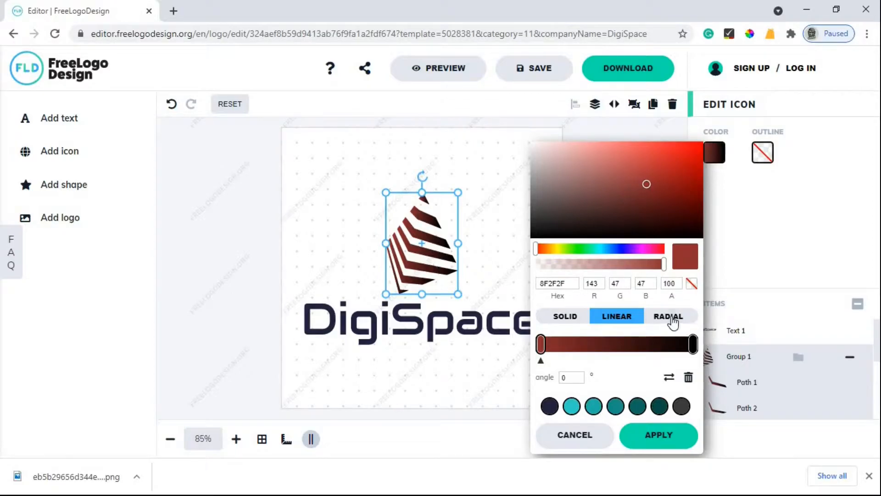
pyautogui.click(671, 318)
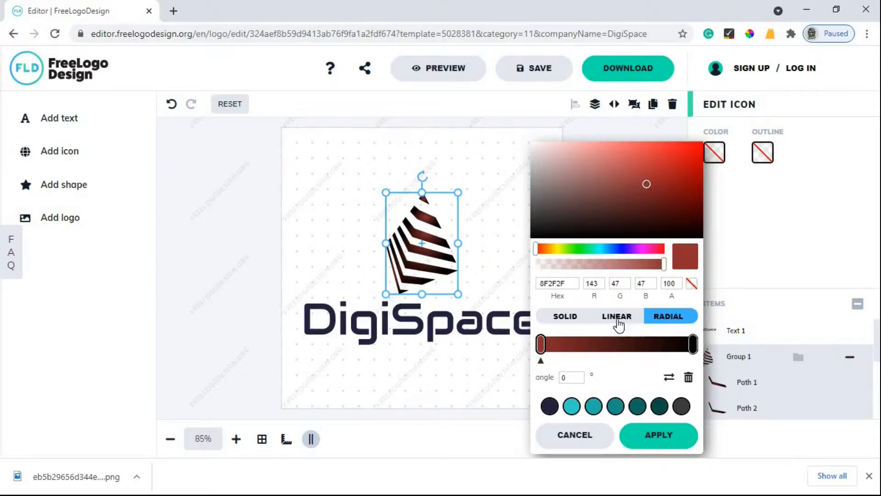
pyautogui.click(618, 321)
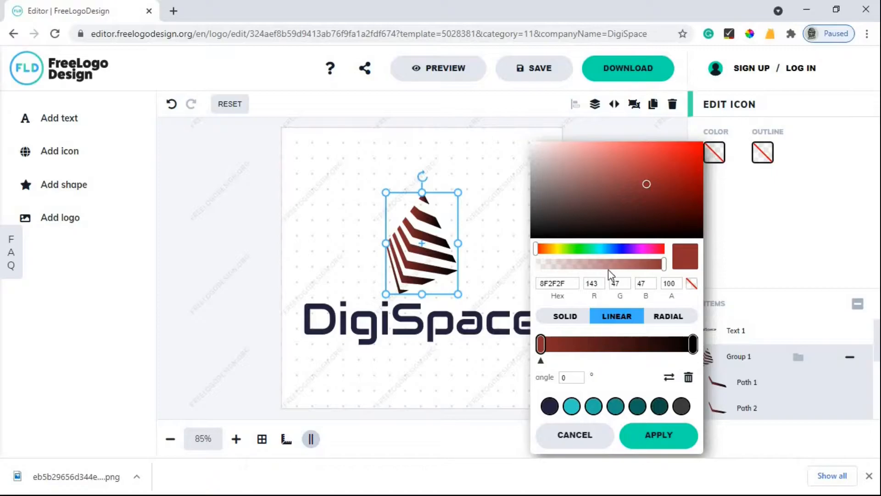
pyautogui.click(616, 250)
pyautogui.moveTo(594, 216); pyautogui.dragTo(582, 177)
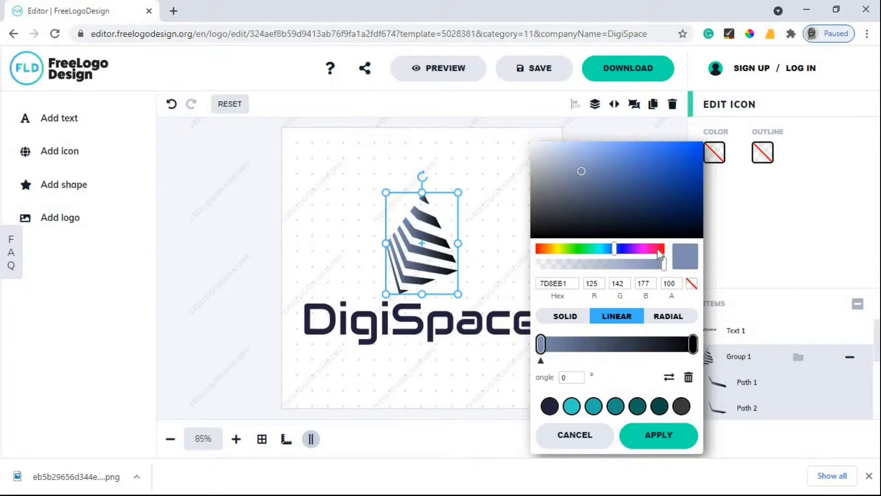
pyautogui.click(564, 275)
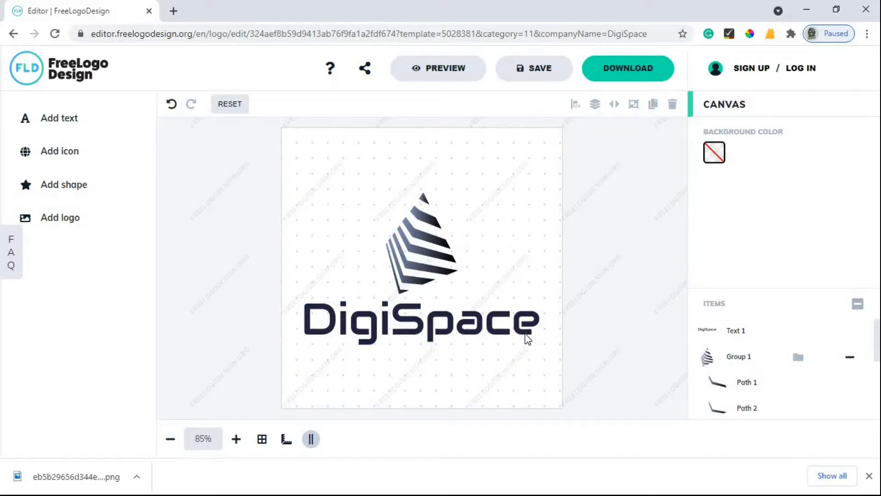
# Finish the logo design and choose the free low-res PNG download, 200 by 200 pixels
pyautogui.click(621, 69)
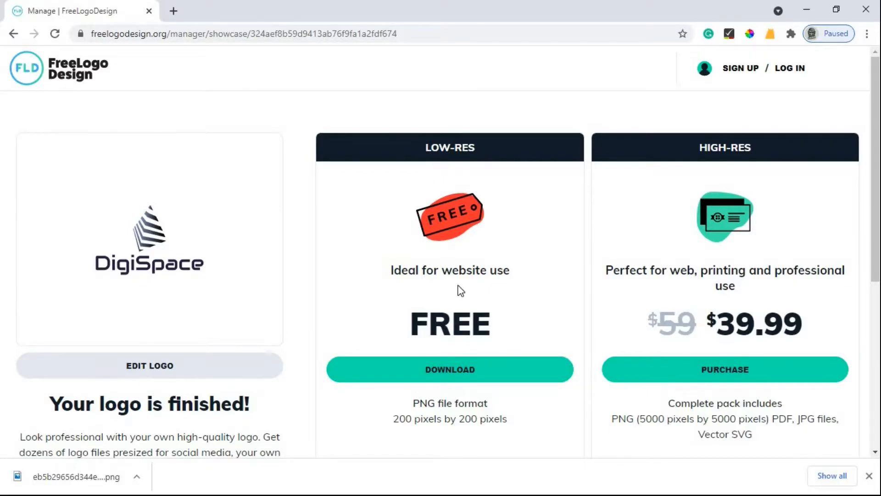
pyautogui.scroll(-2, 405, 408)
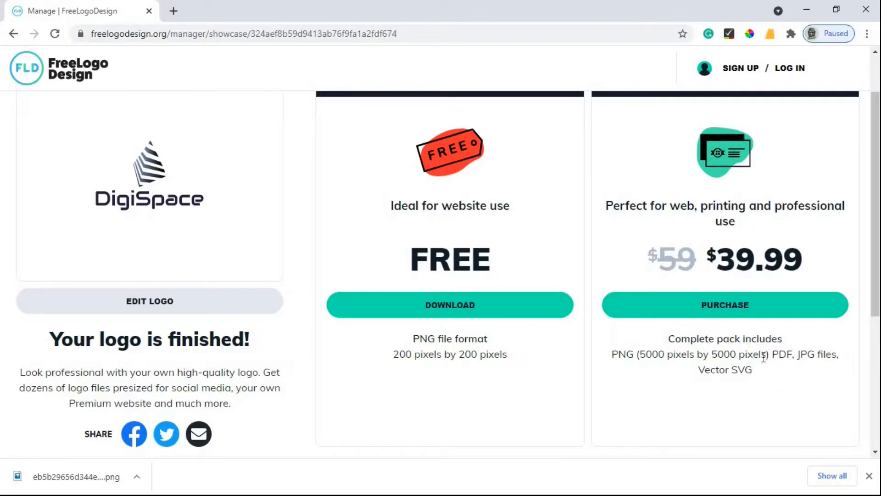
pyautogui.scroll(2, 753, 271)
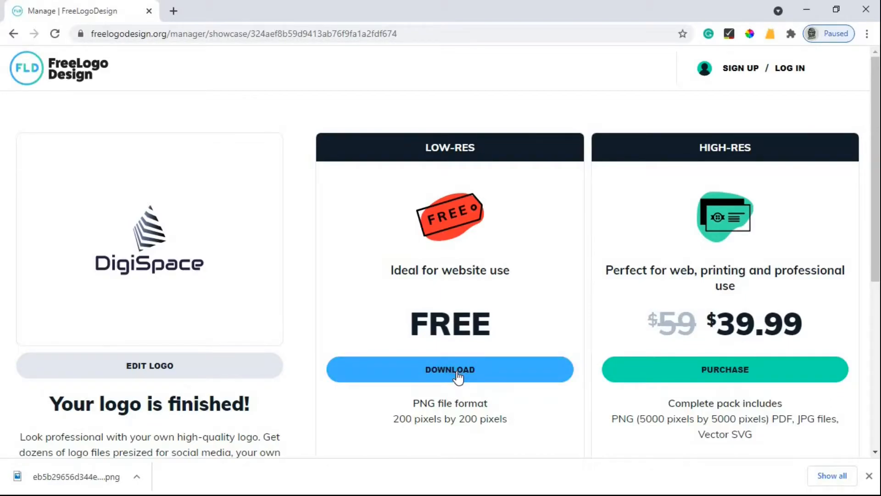
pyautogui.click(459, 377)
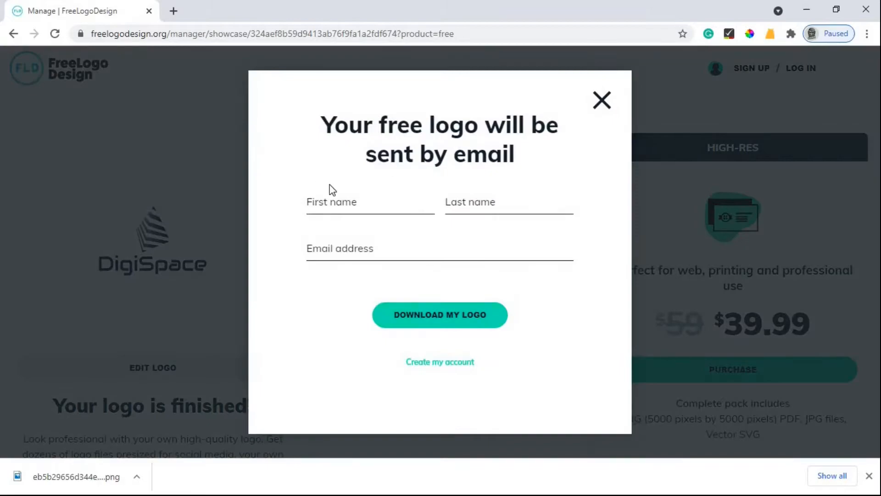
# Fill in the first name, last name and e-mail address, and download the free logo
pyautogui.click(324, 211)
pyautogui.press('Tab')
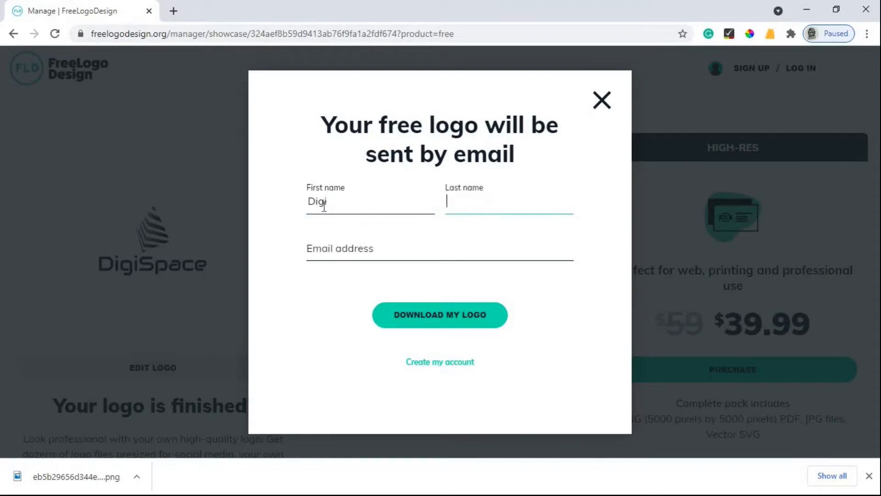
pyautogui.write('Space')
pyautogui.press('Tab')
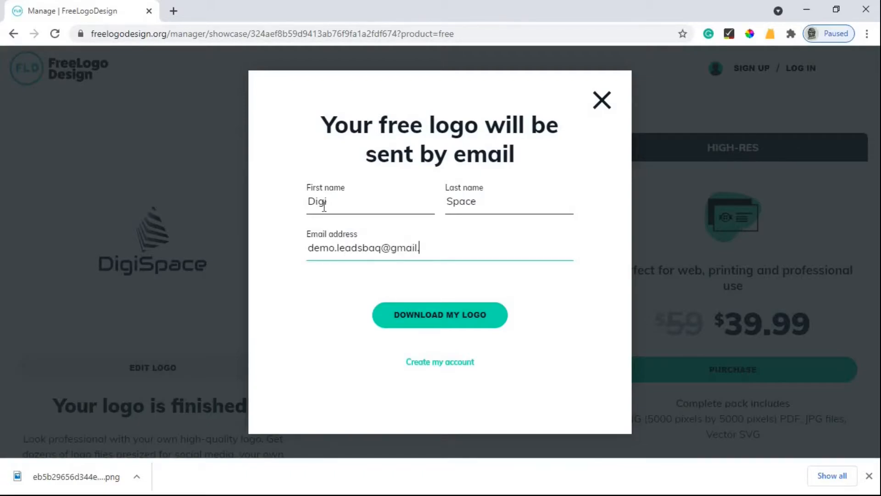
pyautogui.click(456, 325)
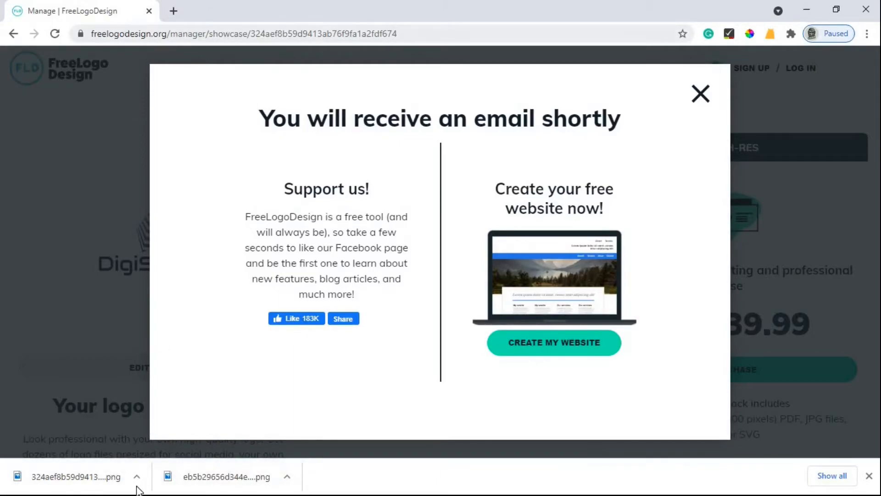
# Open the digispace.cf website in a new browser tab and go to its WordPress dashboard
pyautogui.click(174, 11)
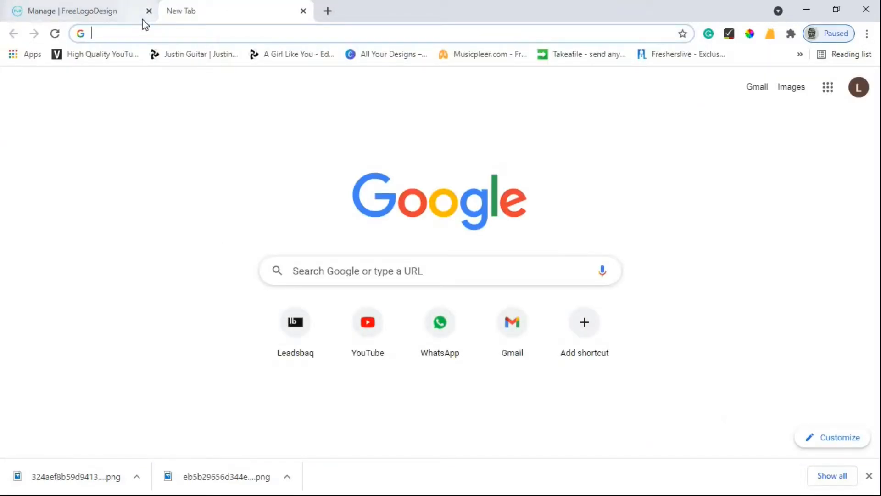
pyautogui.write('digispace.cf')
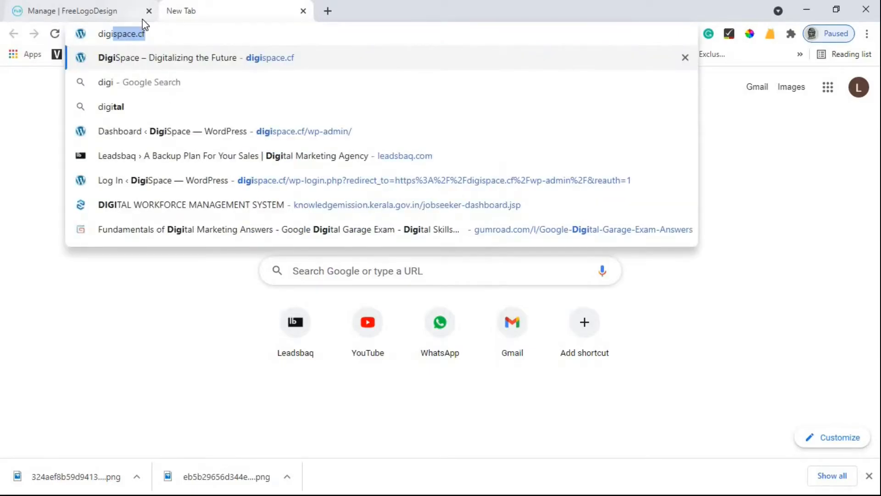
pyautogui.press('Right')
pyautogui.press('Return')
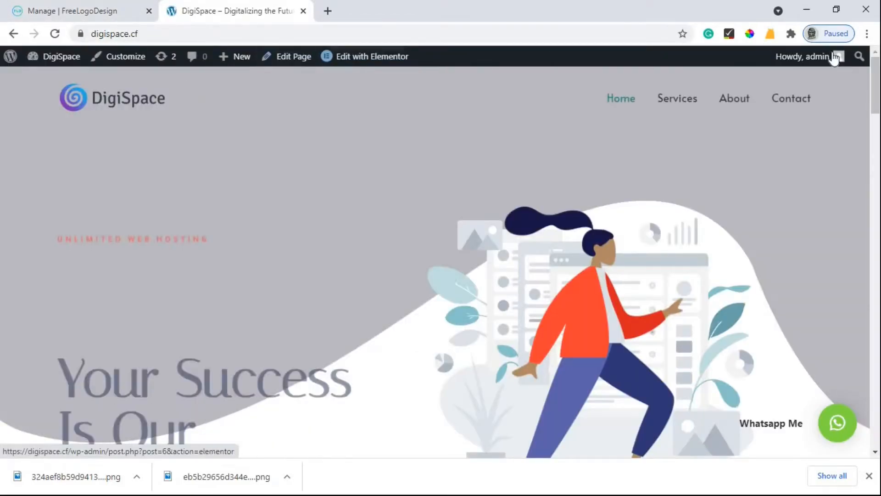
pyautogui.moveTo(48, 59)
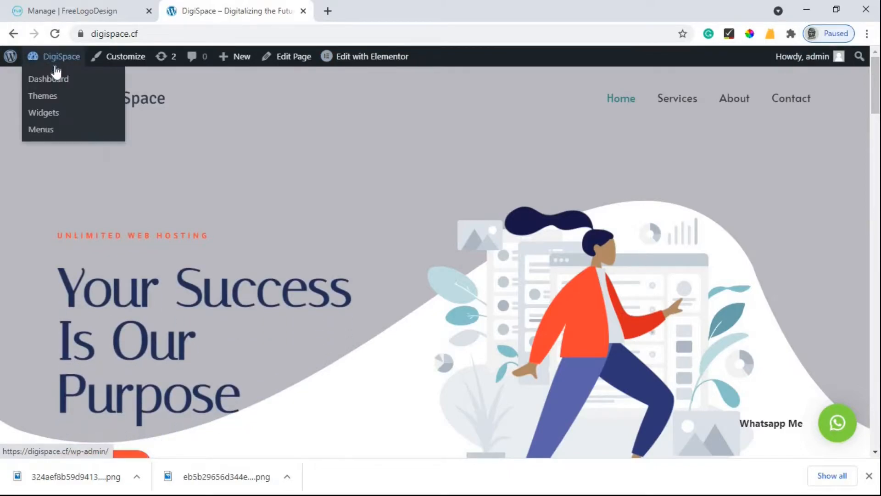
pyautogui.click(46, 80)
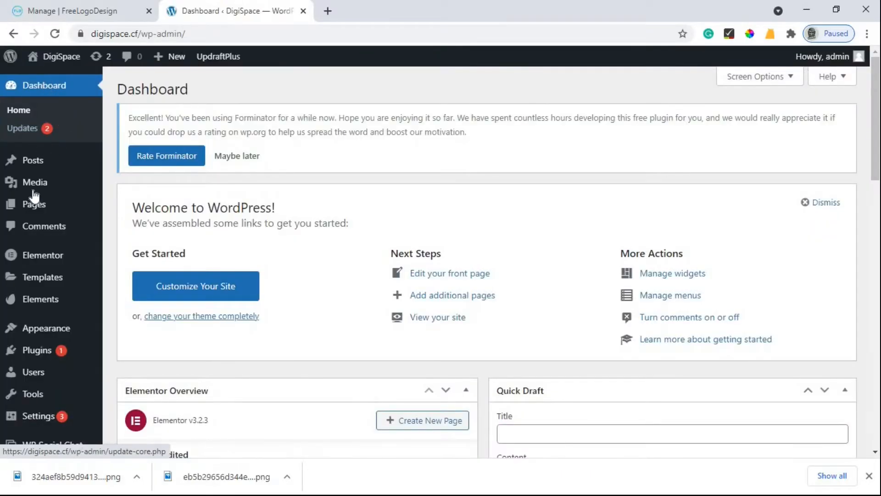
# Upload the logo file 324aef8b59d9413ab76f9fa1a2fdf674.png from Downloads as new WordPress media
pyautogui.moveTo(11, 189)
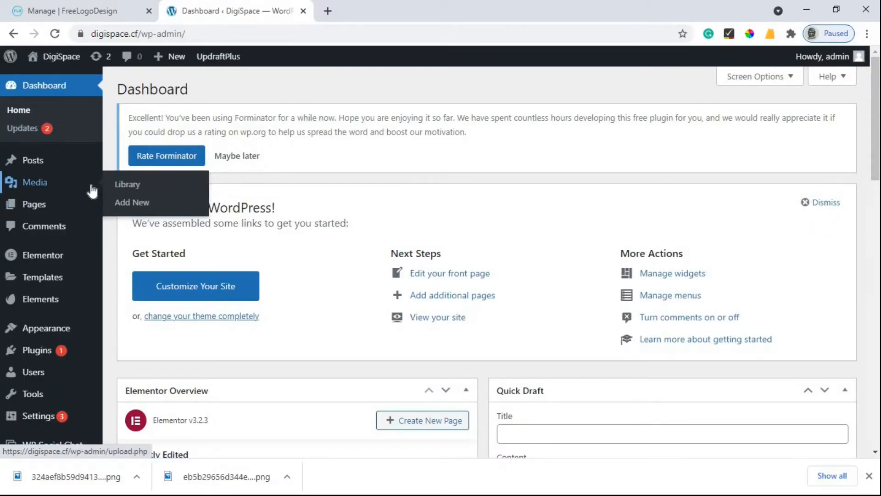
pyautogui.click(132, 202)
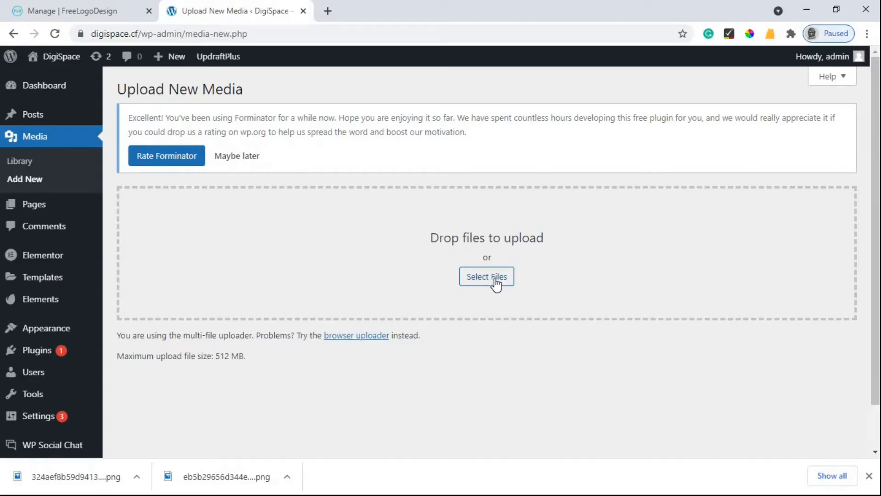
pyautogui.click(495, 279)
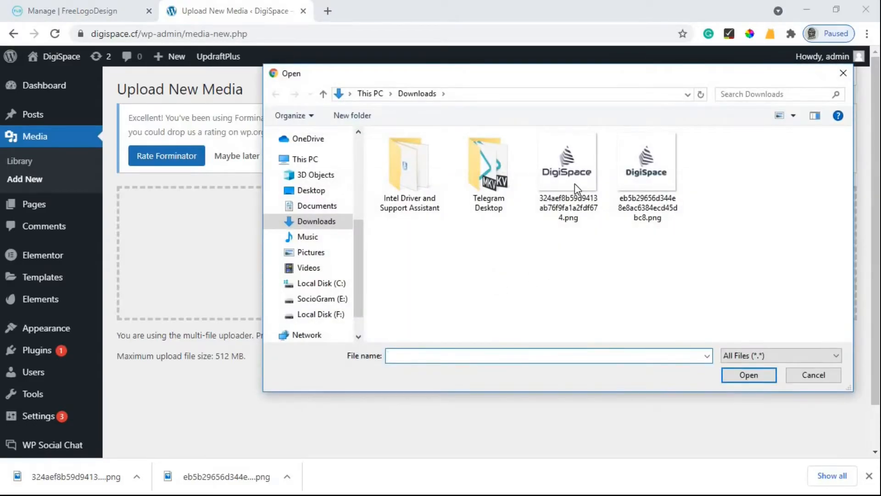
pyautogui.click(574, 172)
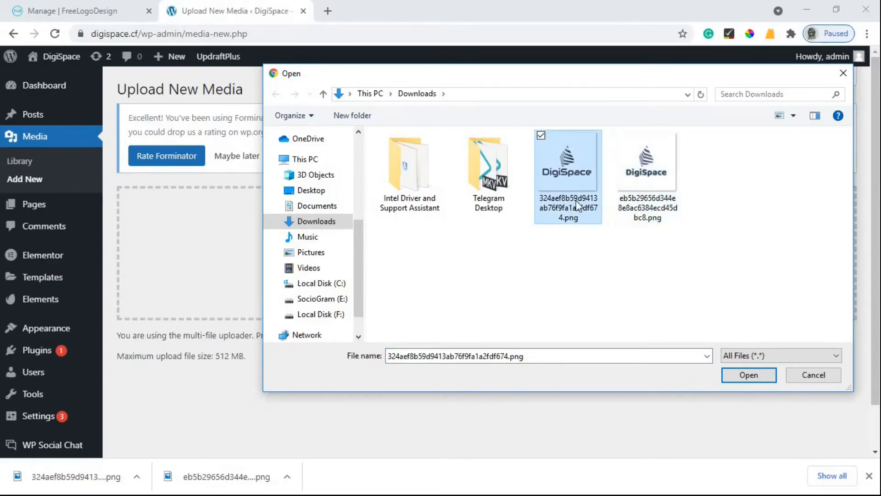
pyautogui.click(735, 375)
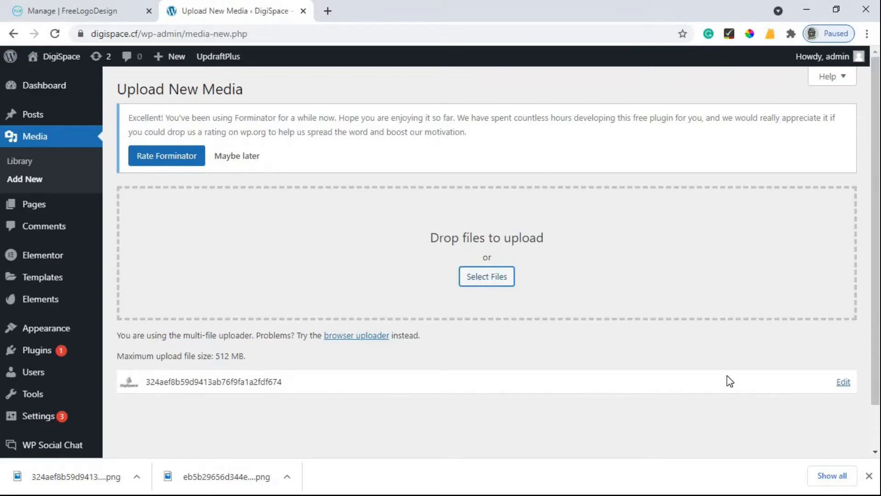
pyautogui.scroll(-2, 173, 326)
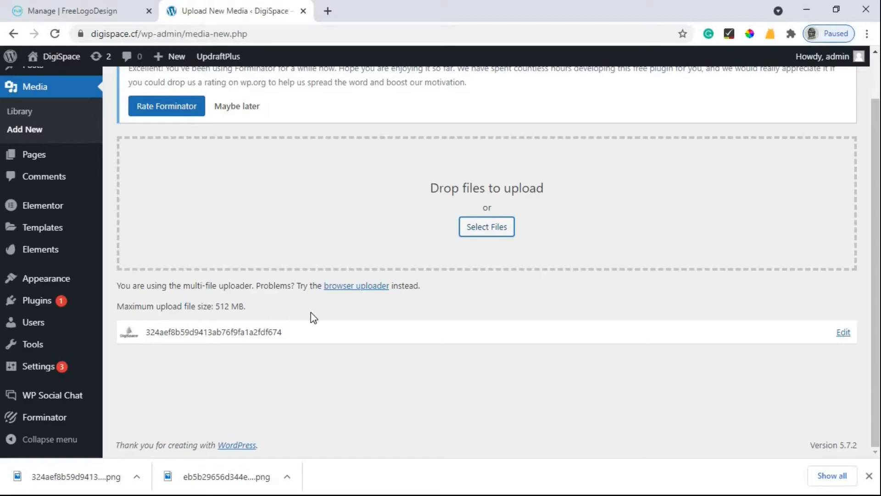
pyautogui.scroll(2, 267, 298)
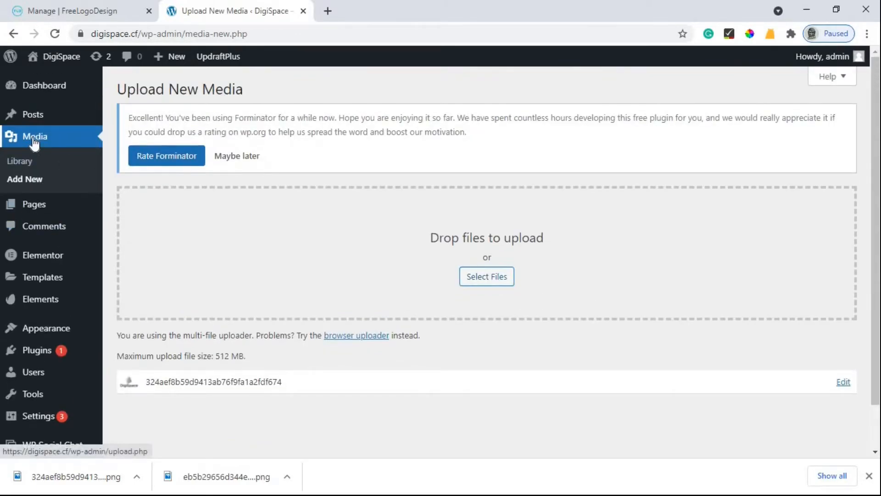
# Open the Media Library and view the attachment details of the newly uploaded DigiSpace logo
pyautogui.click(34, 142)
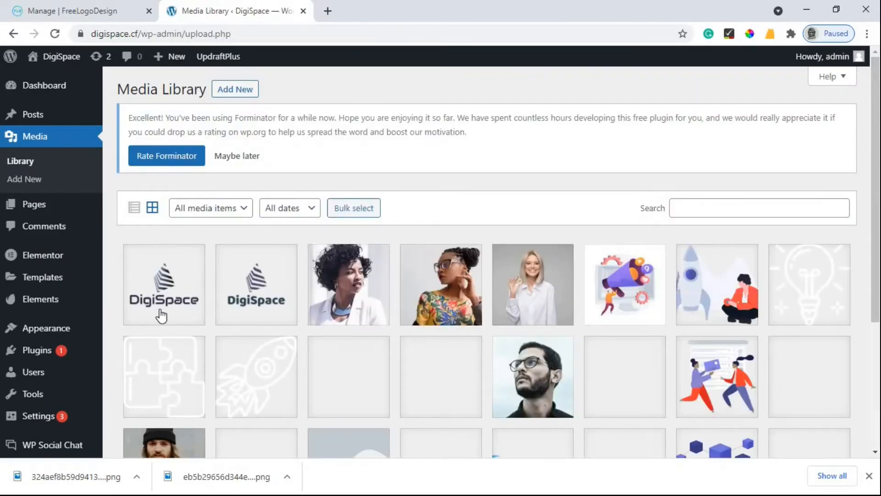
pyautogui.click(168, 296)
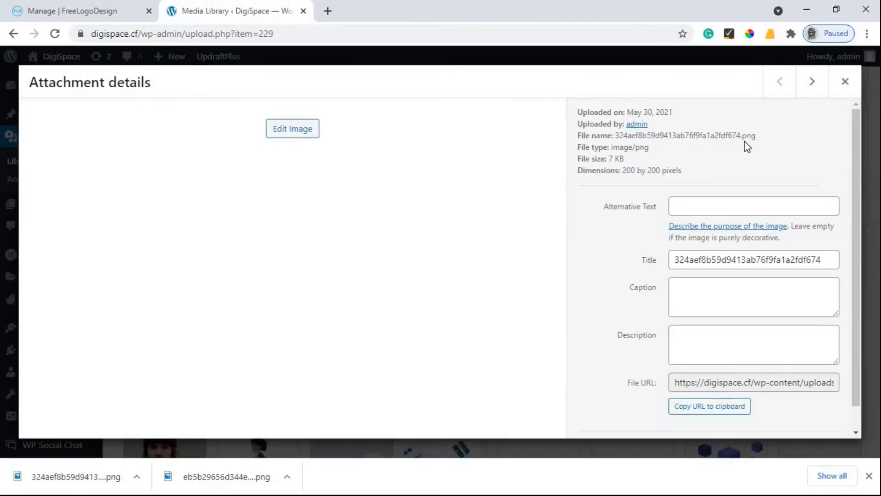
pyautogui.click(852, 86)
# Permanently delete the older DigiSpace logo, eb5b29656d344e8e8ac6384ecd45dbc8.png, from the Media Library
pyautogui.click(264, 282)
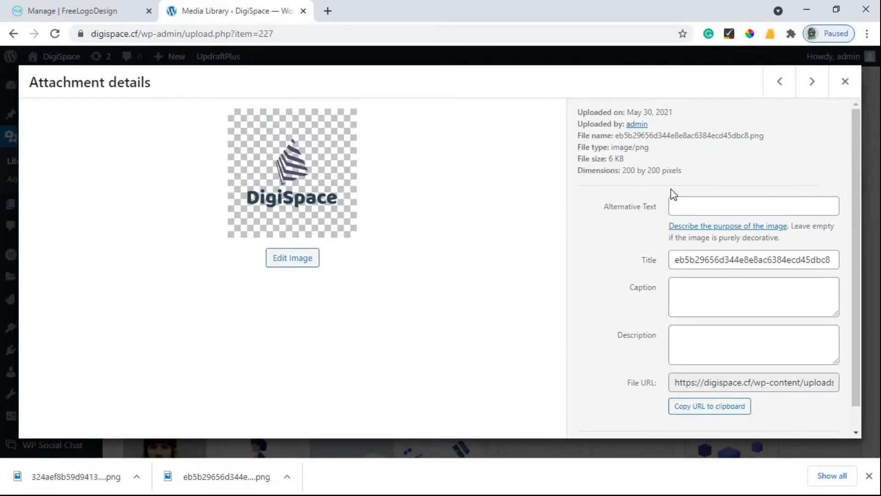
pyautogui.scroll(-1, 747, 402)
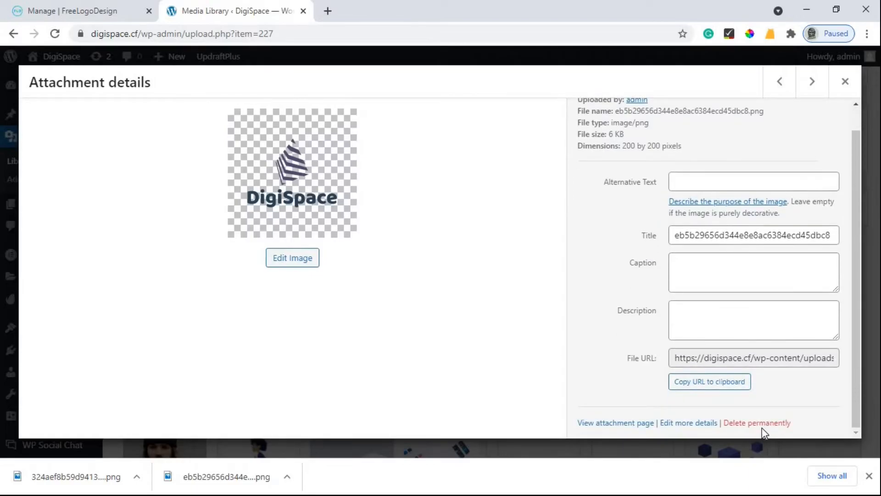
pyautogui.click(758, 422)
pyautogui.click(503, 131)
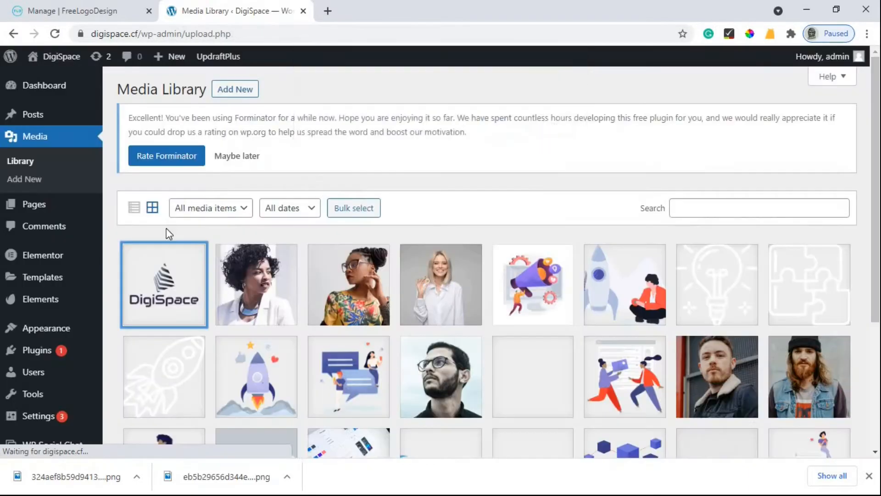
# Check the preview and attachment details of the remaining new DigiSpace logo, and return to the Media Library grid
pyautogui.click(170, 282)
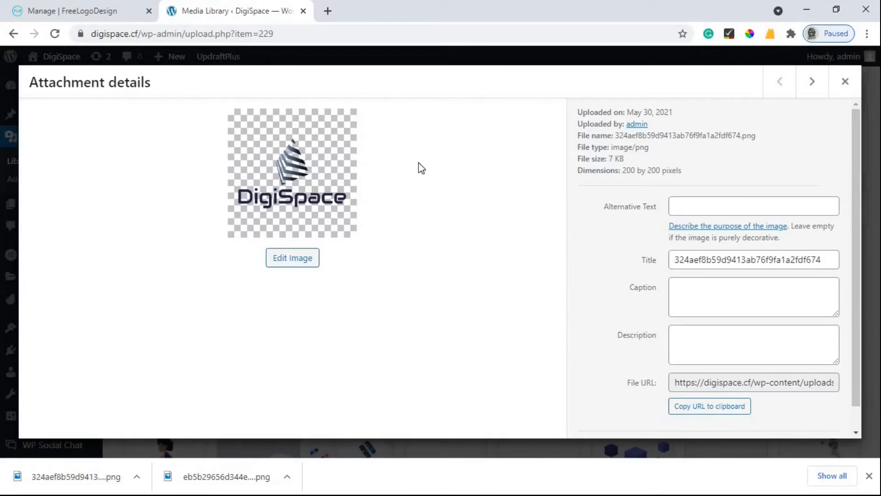
pyautogui.click(847, 84)
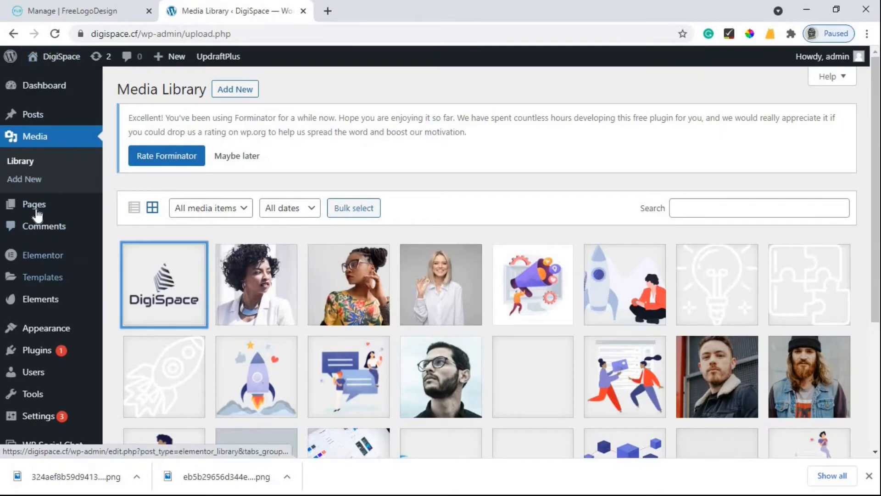
pyautogui.scroll(-1, 29, 271)
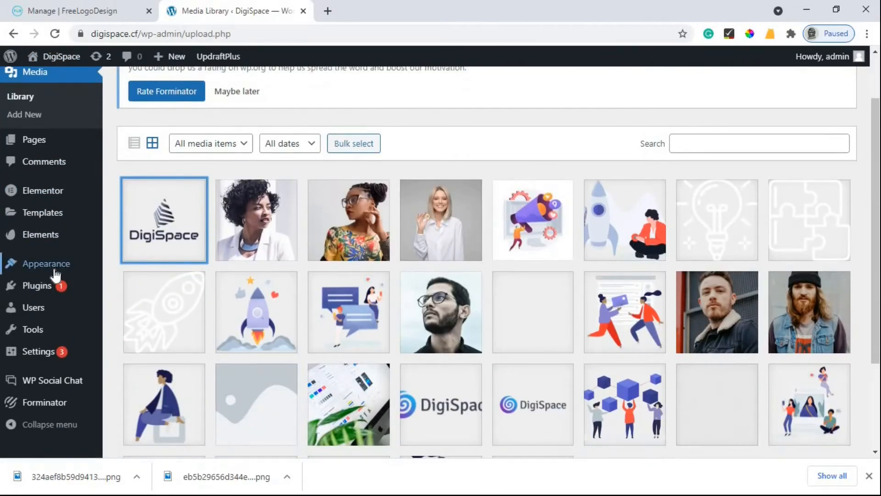
# Open the theme customizer for DigiSpace in a new browser tab and go to the Header Builder's Logo settings
pyautogui.moveTo(48, 271)
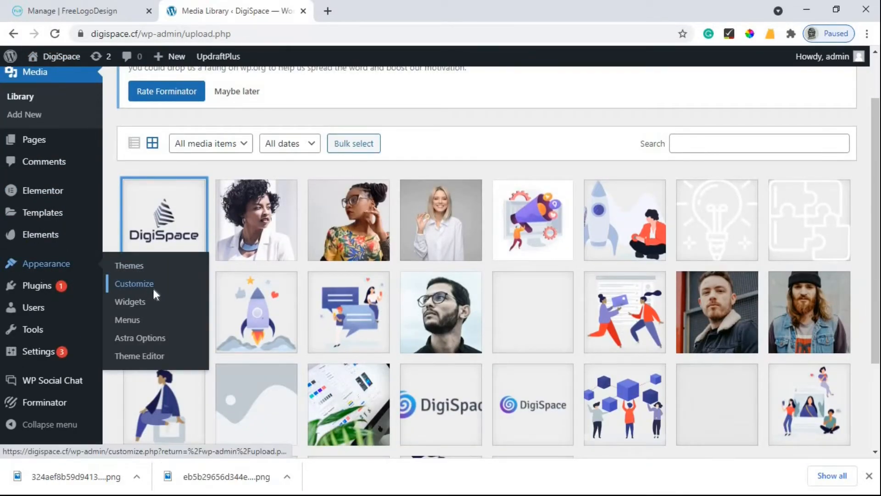
pyautogui.rightClick(144, 285)
pyautogui.click(179, 291)
pyautogui.click(362, 8)
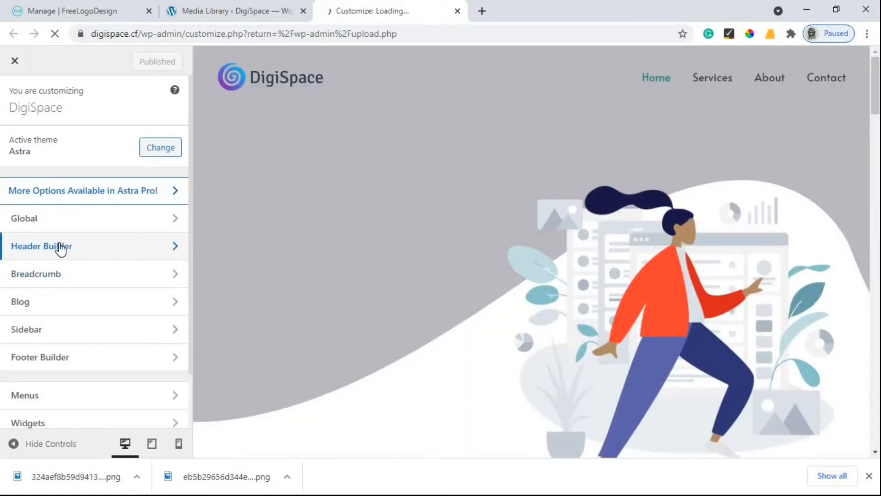
pyautogui.click(61, 250)
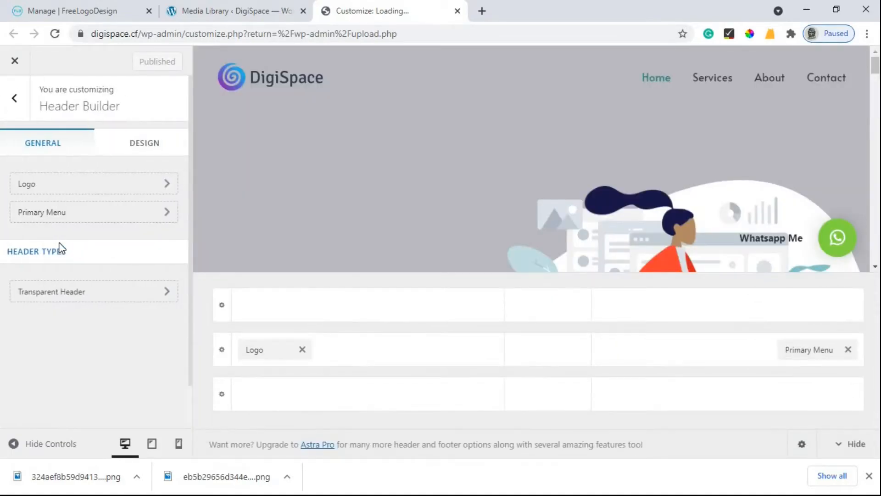
pyautogui.click(71, 192)
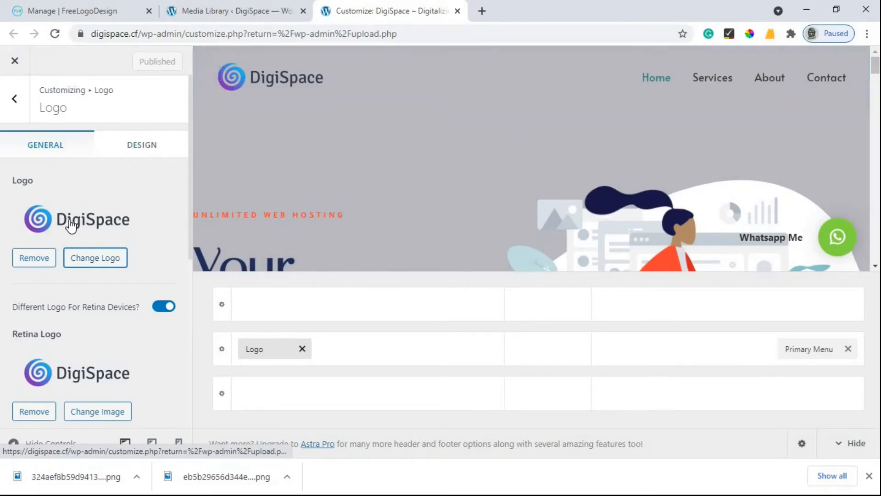
# Choose 324aef8b59d9413ab76f9fa1a2fdf674.png from the Media Library as the replacement for the main header logo
pyautogui.click(108, 261)
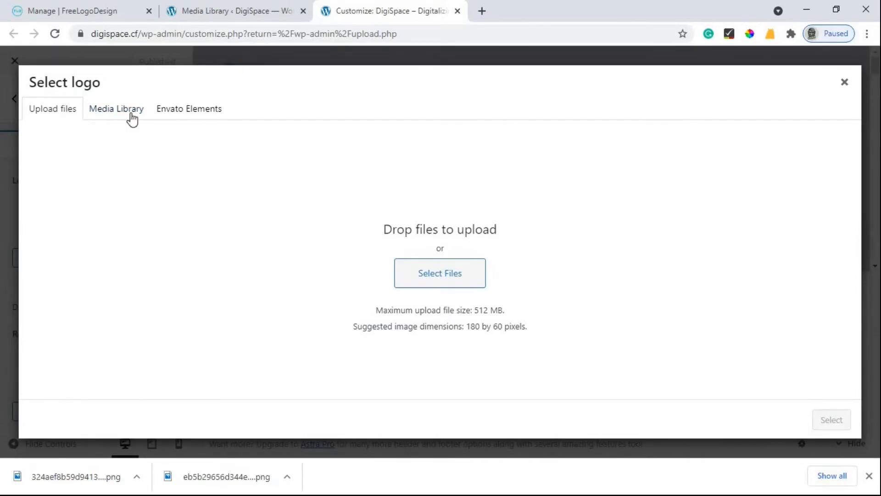
pyautogui.click(118, 119)
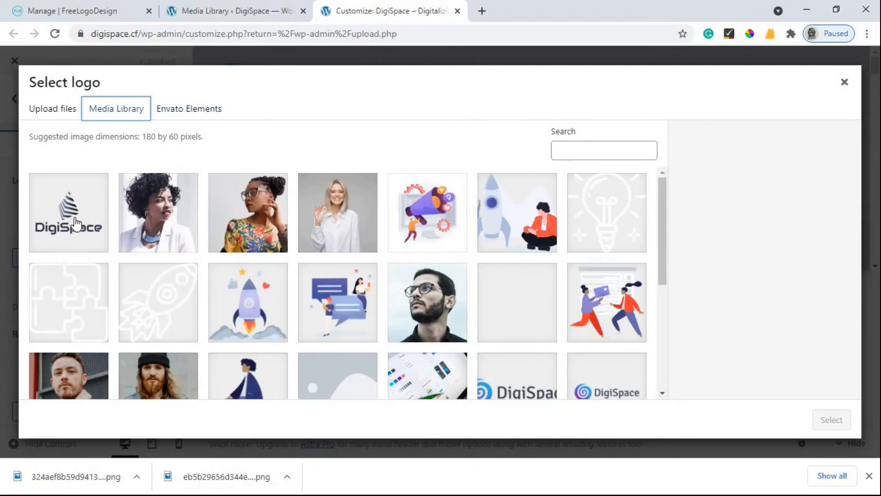
pyautogui.click(82, 223)
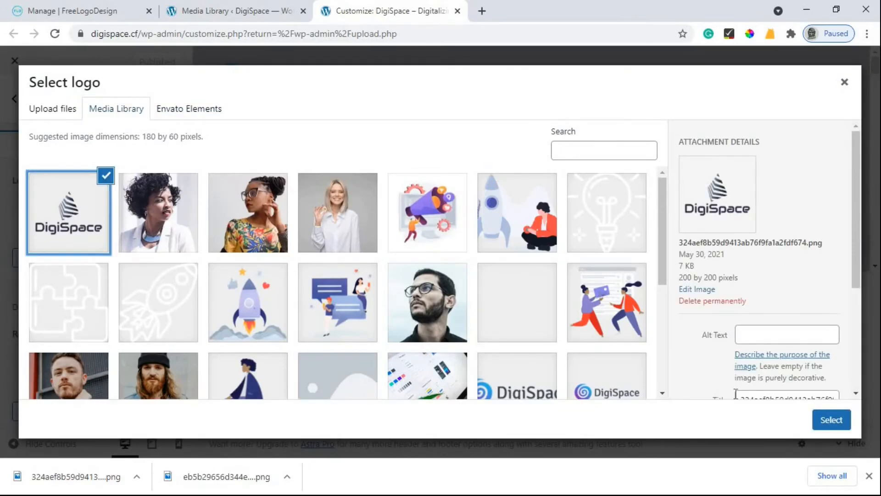
pyautogui.click(825, 420)
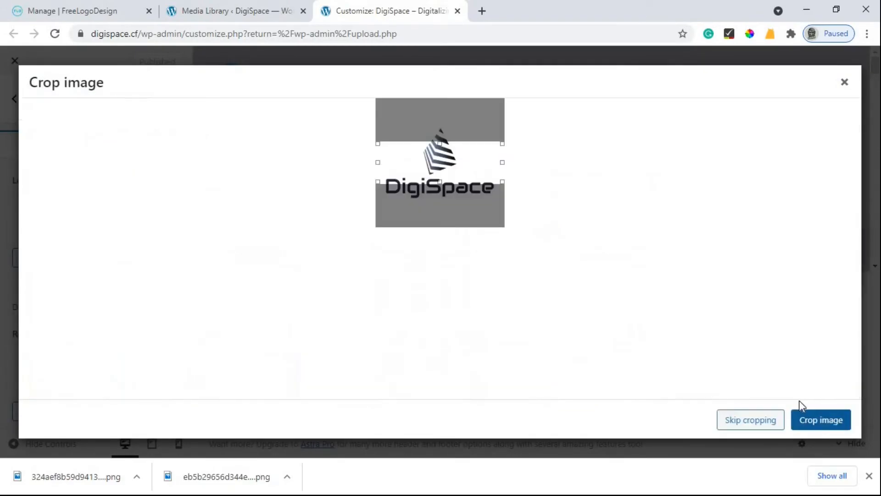
# Extend the crop frame around the whole DigiSpace image, use it uncropped by skipping cropping, and publish the logo change
pyautogui.moveTo(434, 153); pyautogui.dragTo(433, 111)
pyautogui.moveTo(377, 138); pyautogui.dragTo(347, 245)
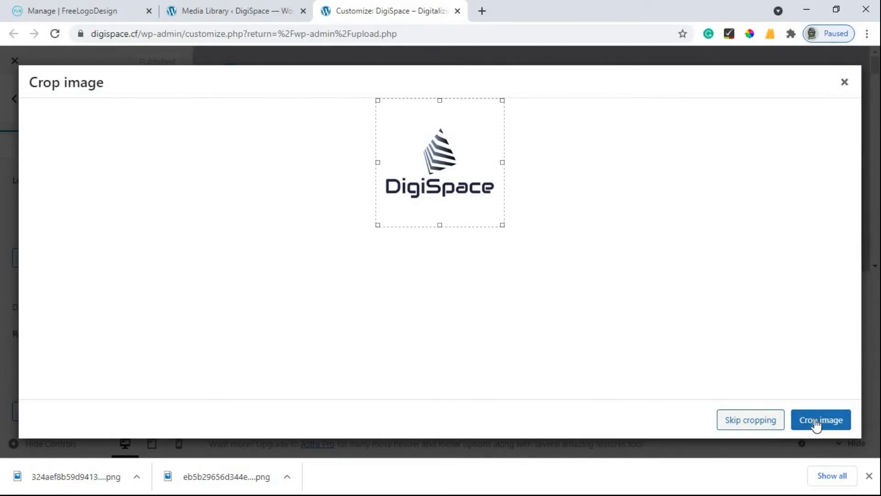
pyautogui.click(758, 428)
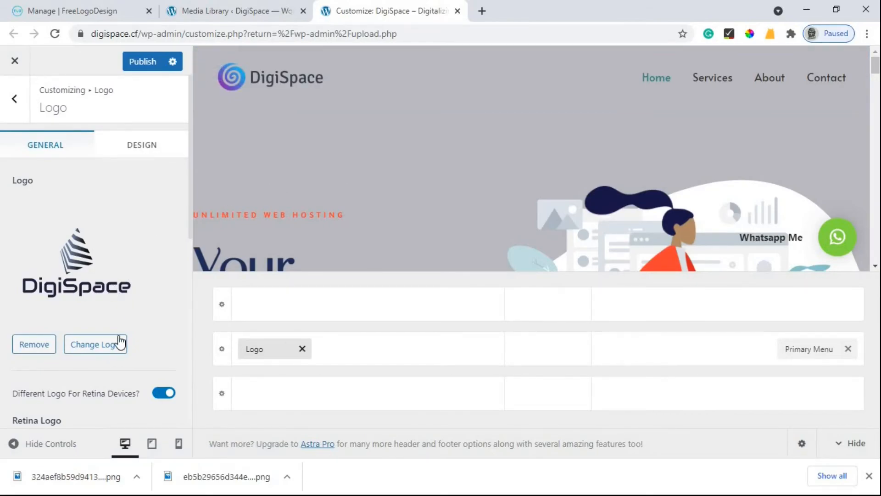
pyautogui.click(145, 61)
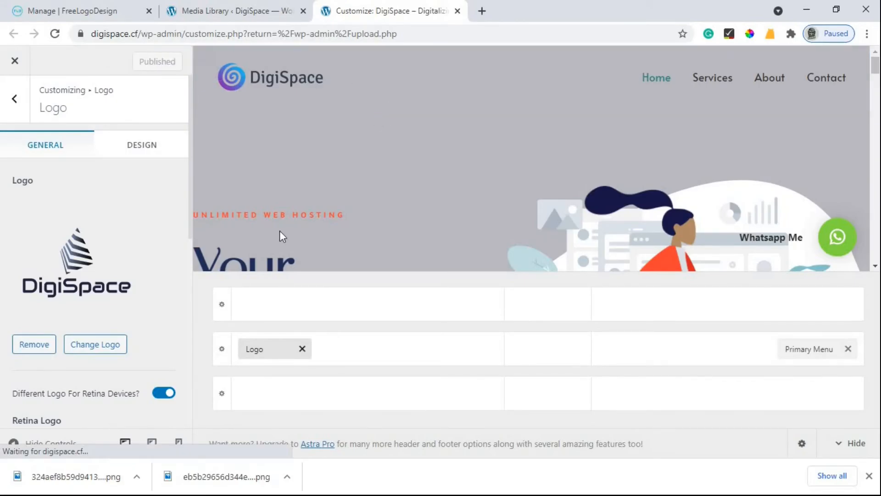
# Load digispace.cf in a new browser tab and check the logo in the live site's header
pyautogui.click(481, 11)
pyautogui.write('digispace.cf')
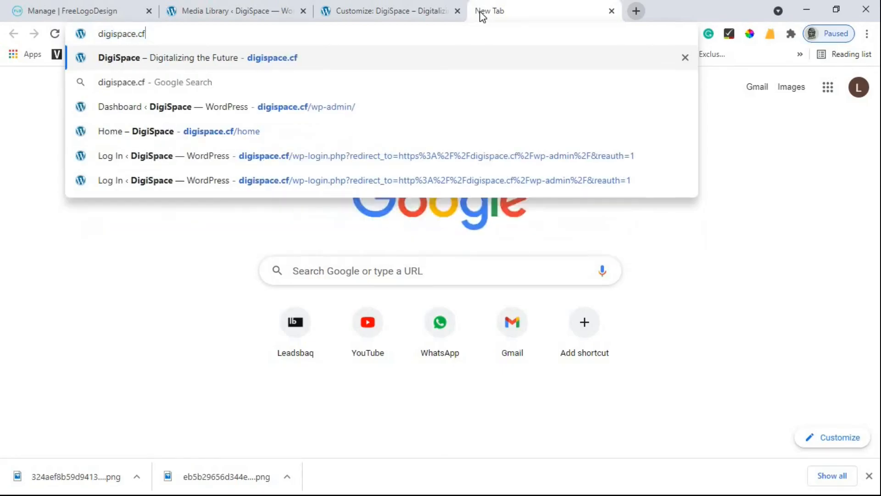
pyautogui.press('Return')
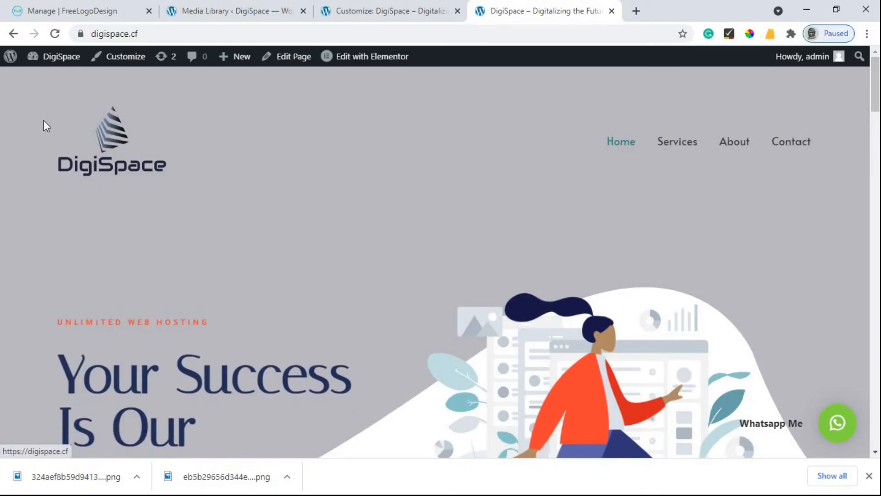
pyautogui.click(106, 179)
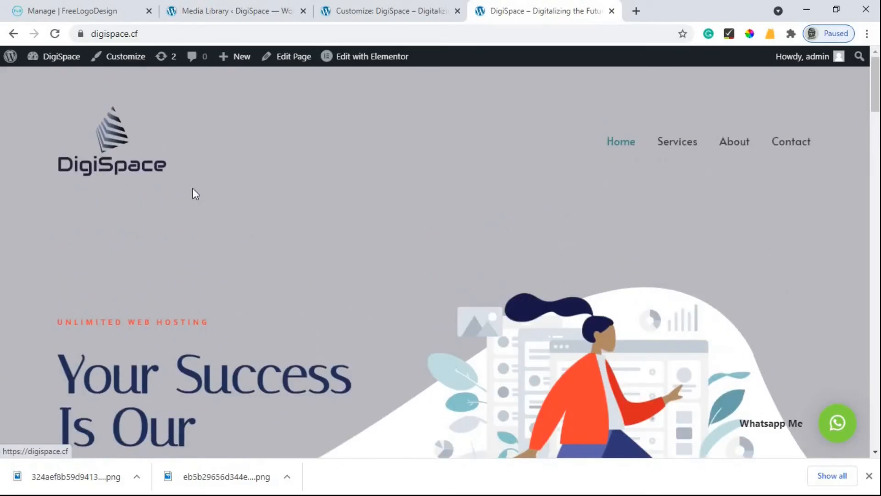